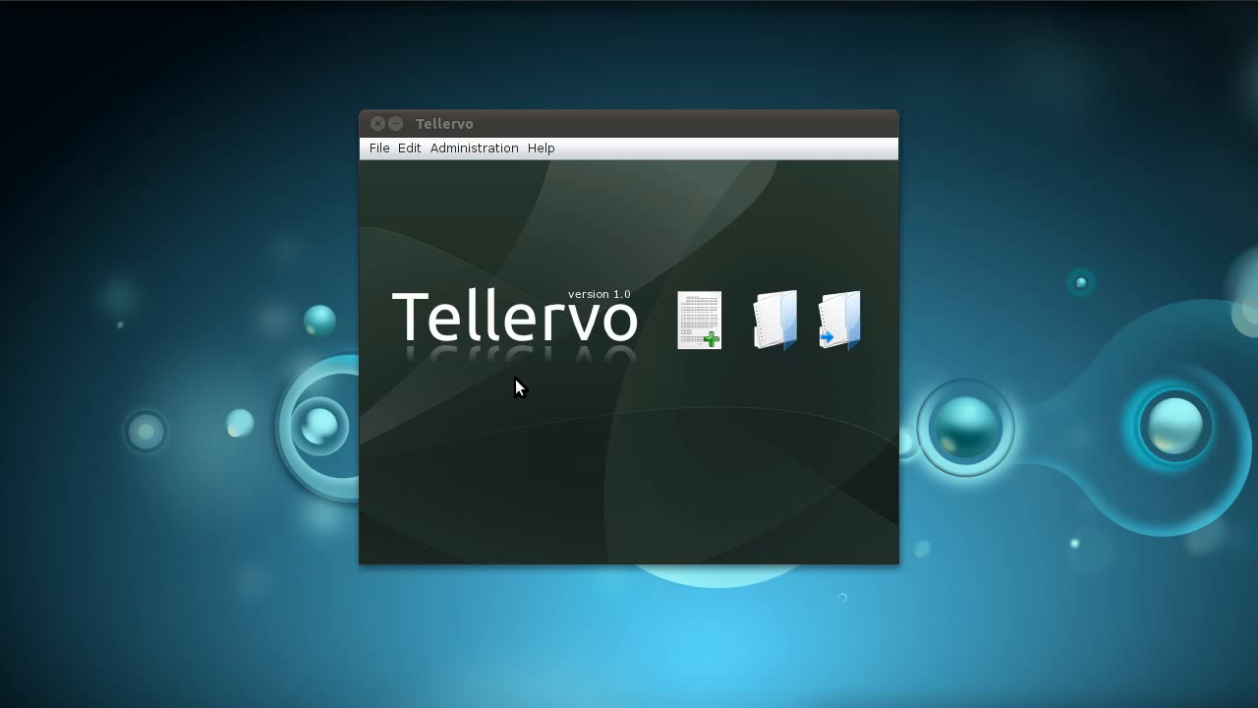
Open the box details form from the curation tools and reposition its window over the main window.
left_click(463, 150)
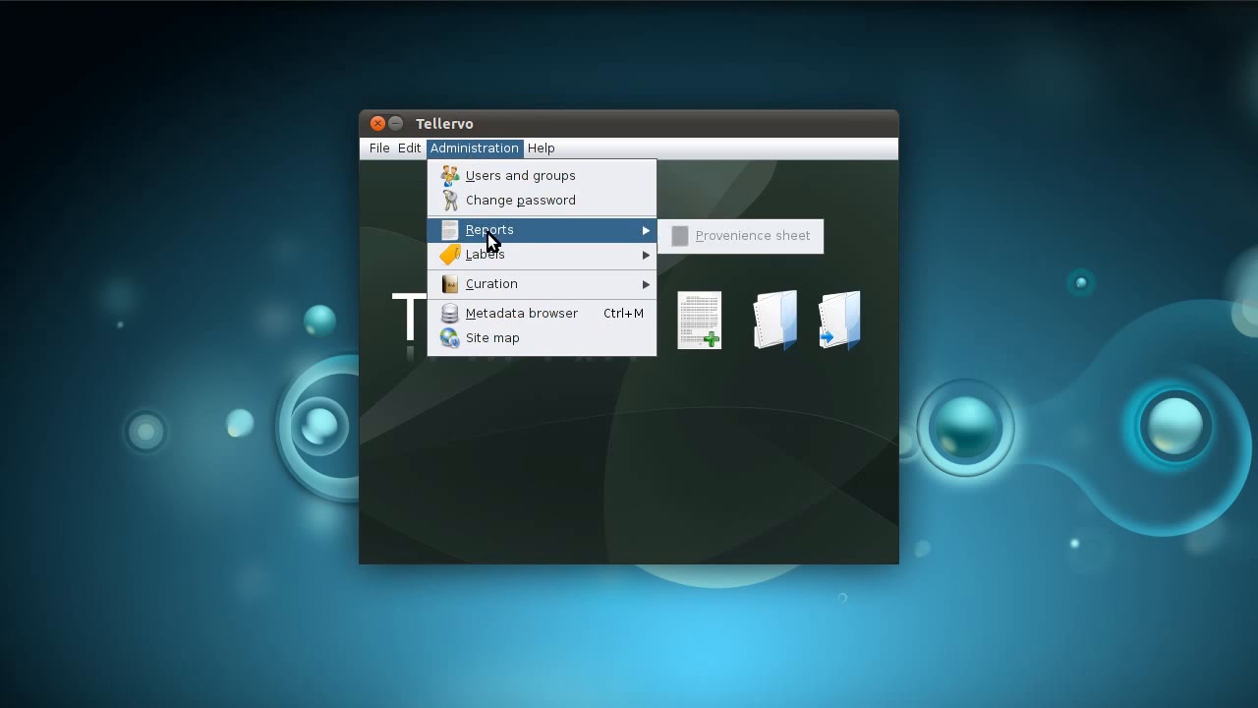
mouse_move(486, 289)
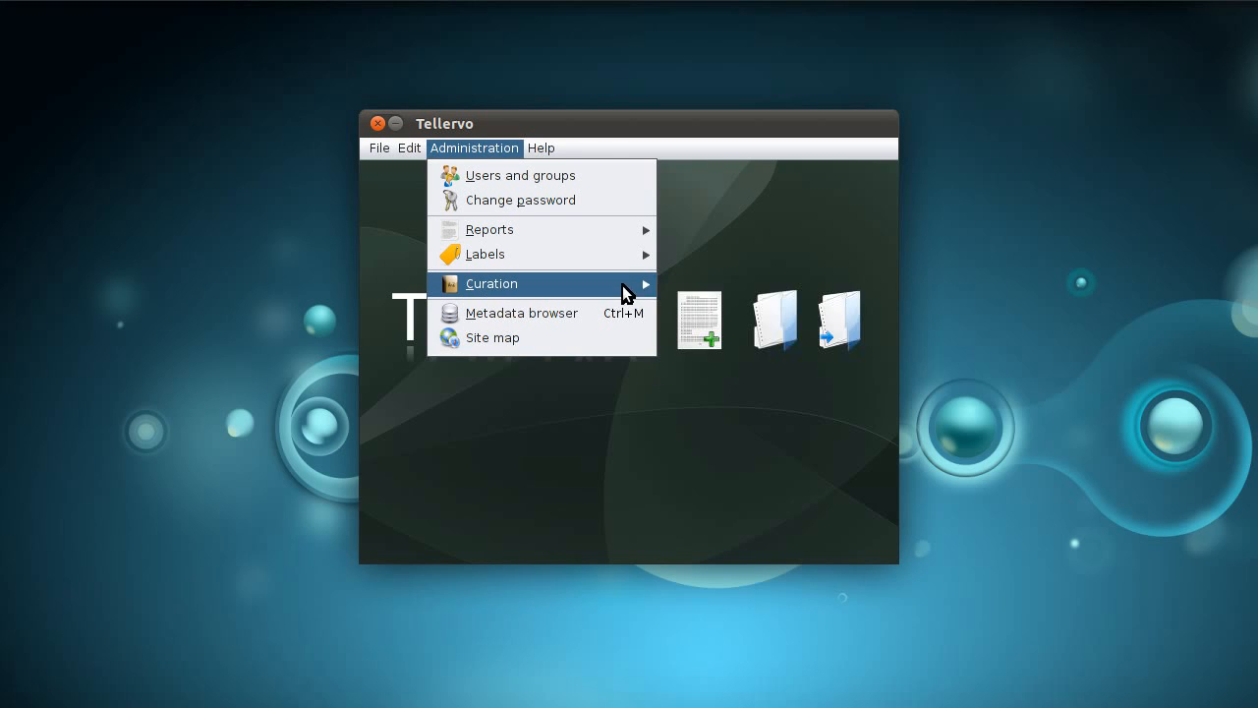
left_click(695, 316)
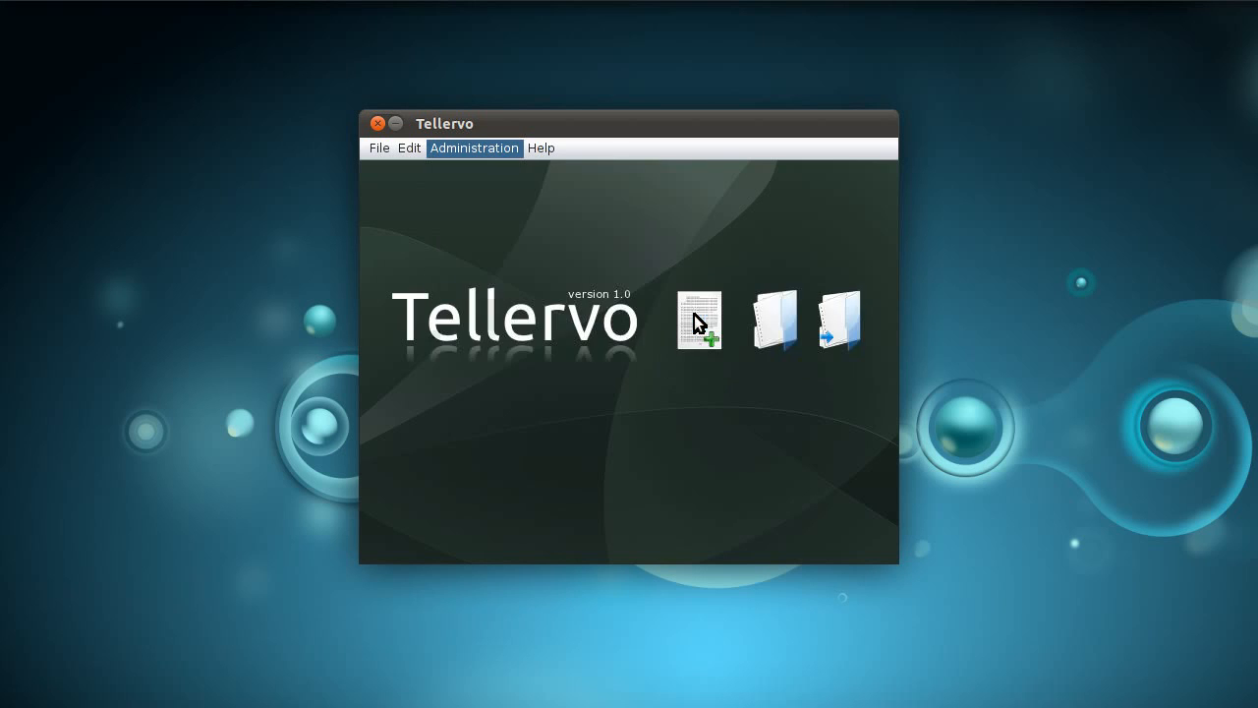
left_click_drag(655, 208, 580, 121)
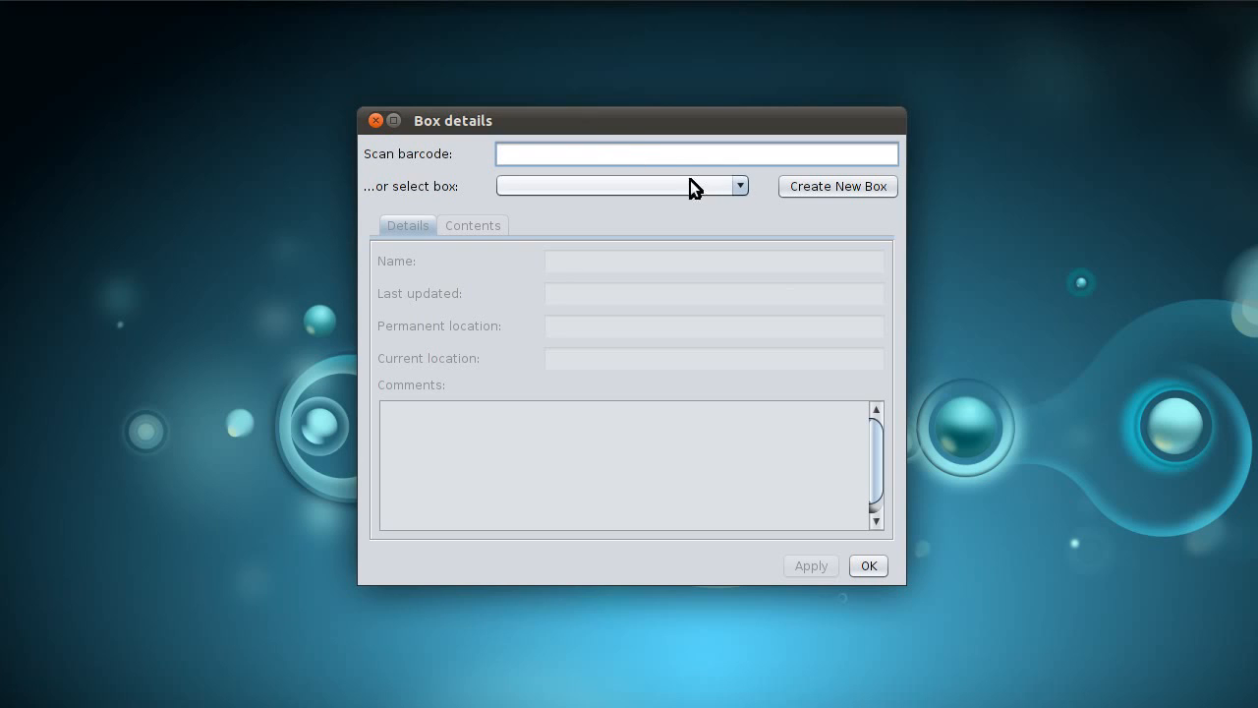
Load the details of box 2009-20 by choosing it from the list of boxes.
left_click(740, 187)
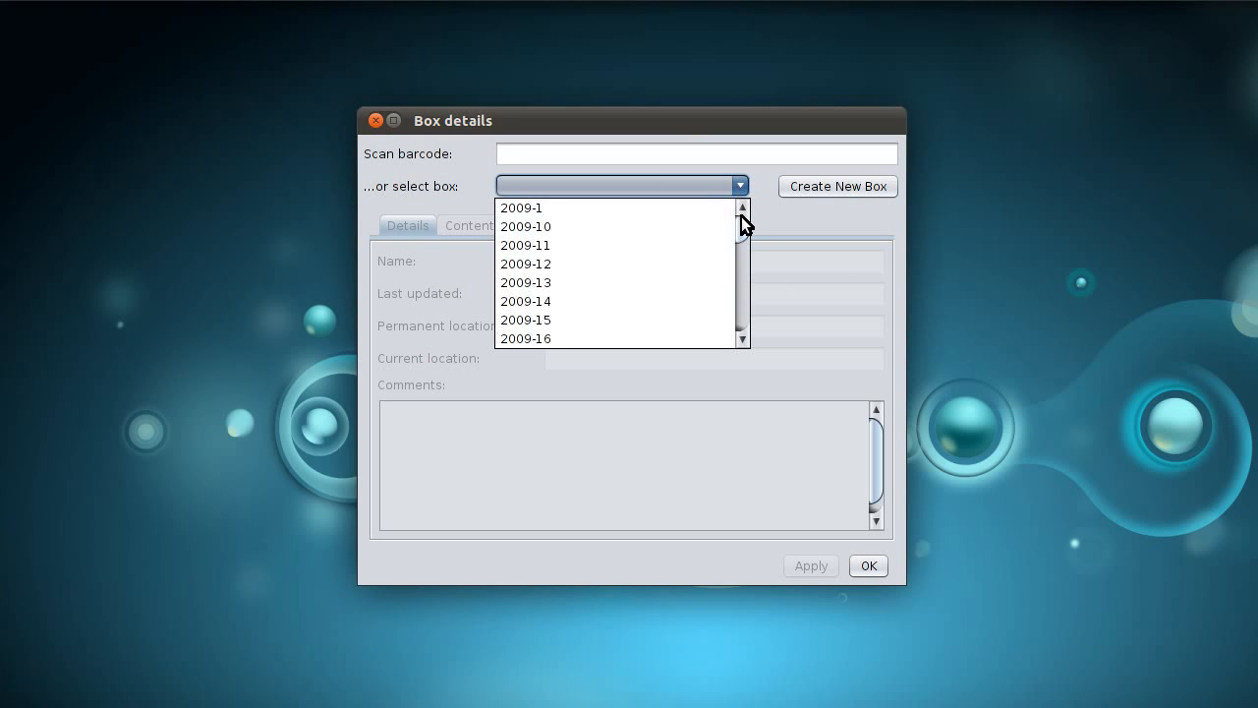
mouse_move(741, 227)
left_mouse_down()
mouse_move(743, 322)
mouse_move(748, 213)
left_mouse_up()
left_click(741, 338)
left_click(741, 338)
left_click(741, 338)
left_click(741, 338)
left_click(741, 338)
left_click(741, 338)
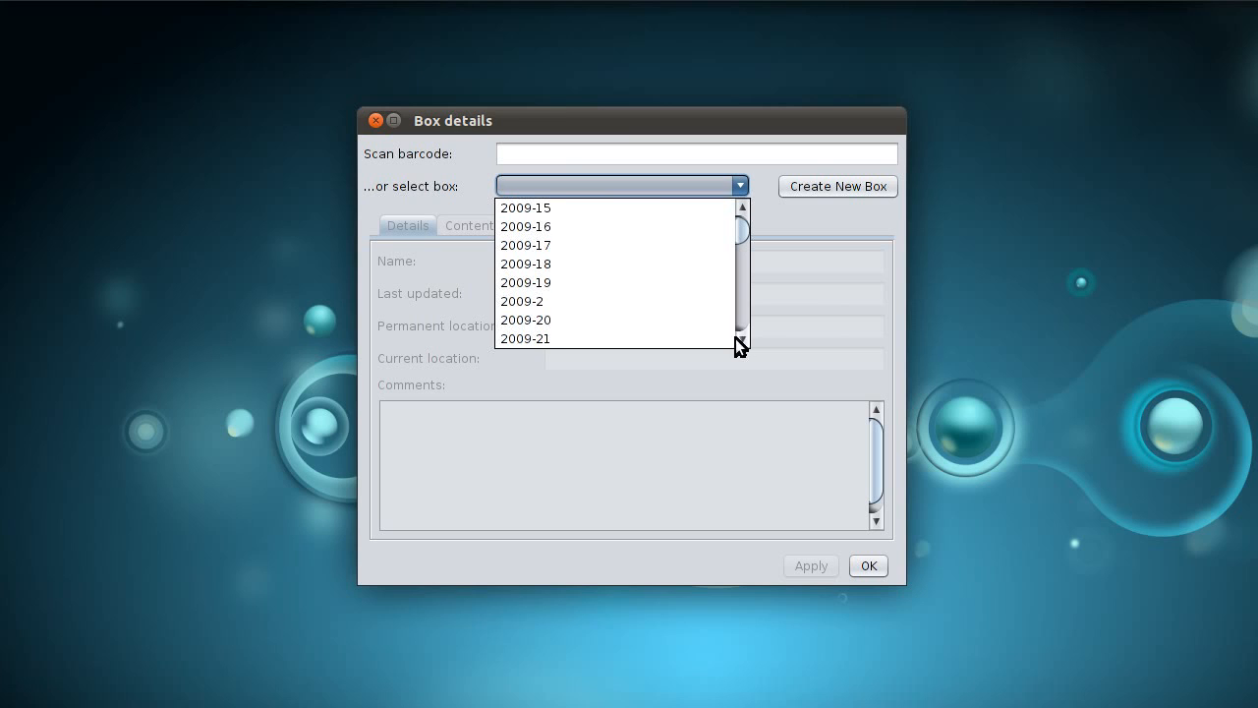
left_click(522, 320)
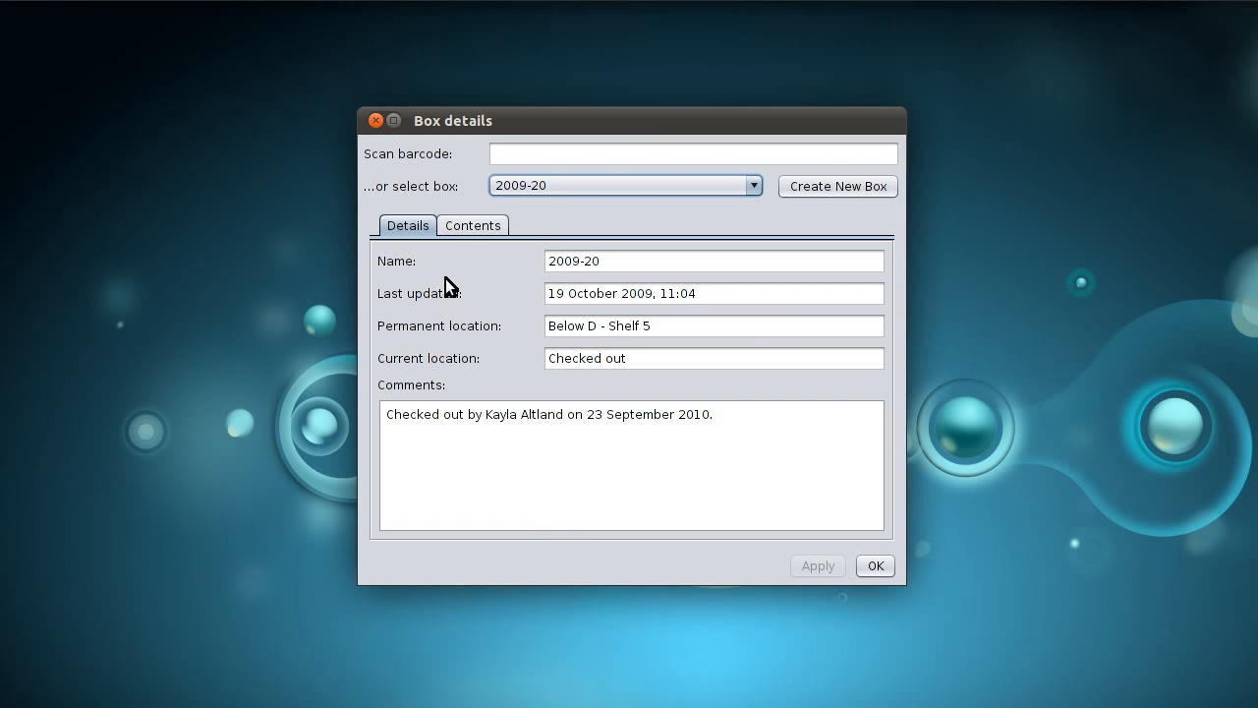
In the box's contents, widen the Name column and tick every sample in the temporary checklist except C-YMT-1415-A and C-YMT-1417-A.
left_click(474, 229)
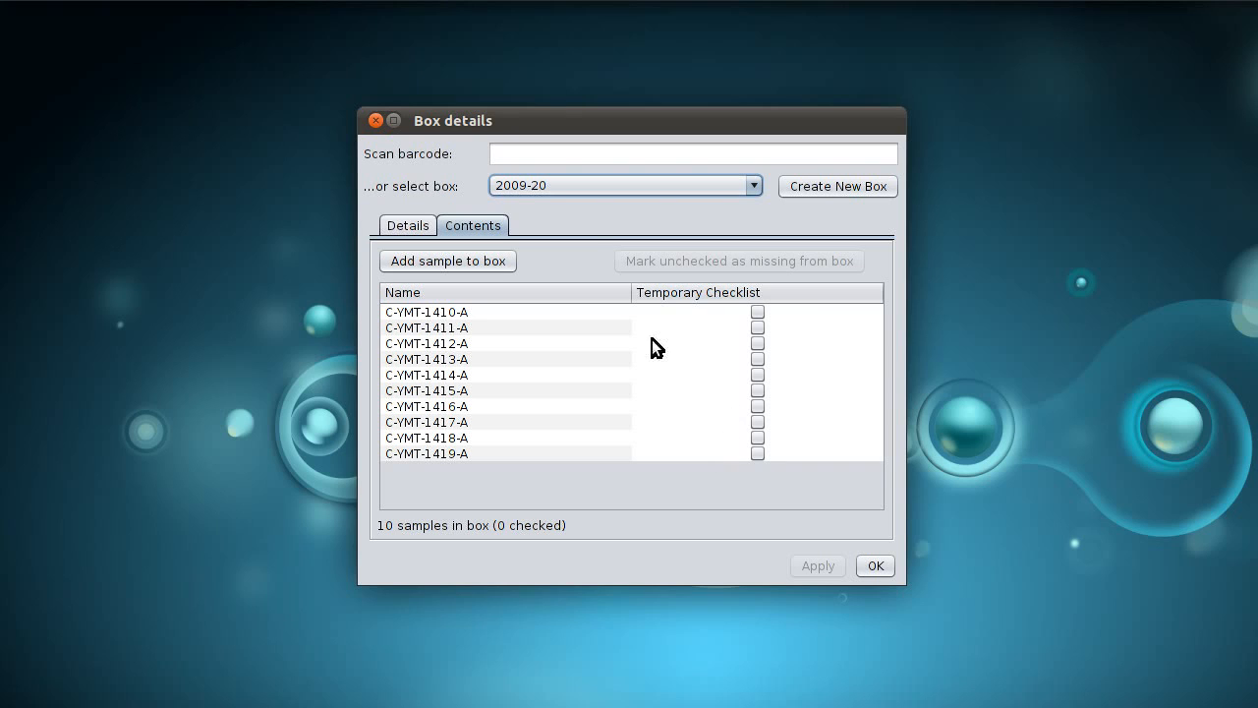
left_click_drag(630, 299, 733, 304)
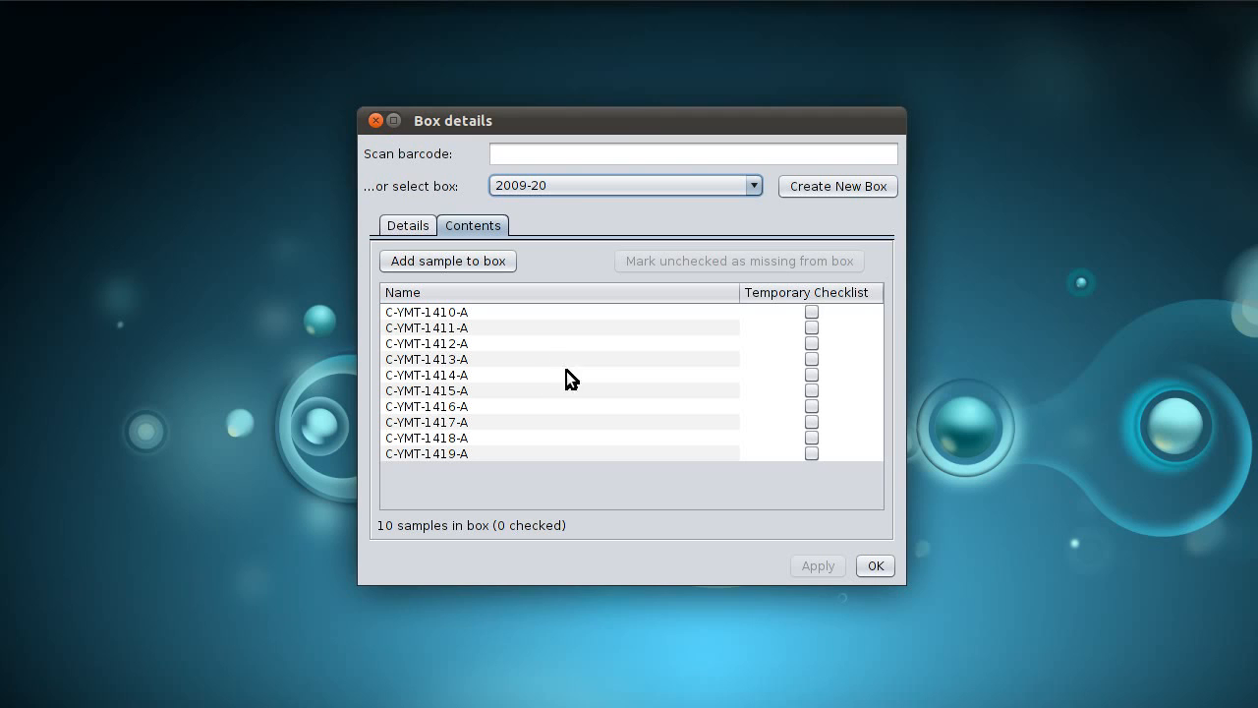
left_click(810, 311)
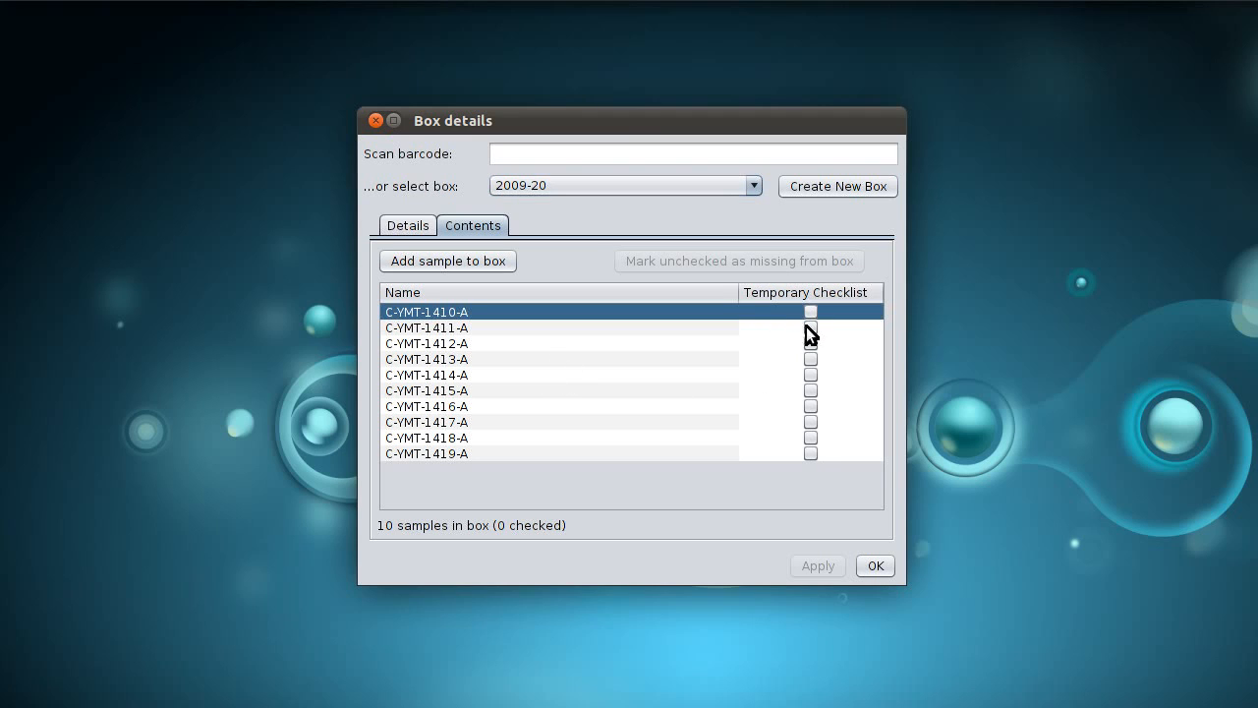
left_click(808, 310)
left_click(808, 311)
left_click(810, 312)
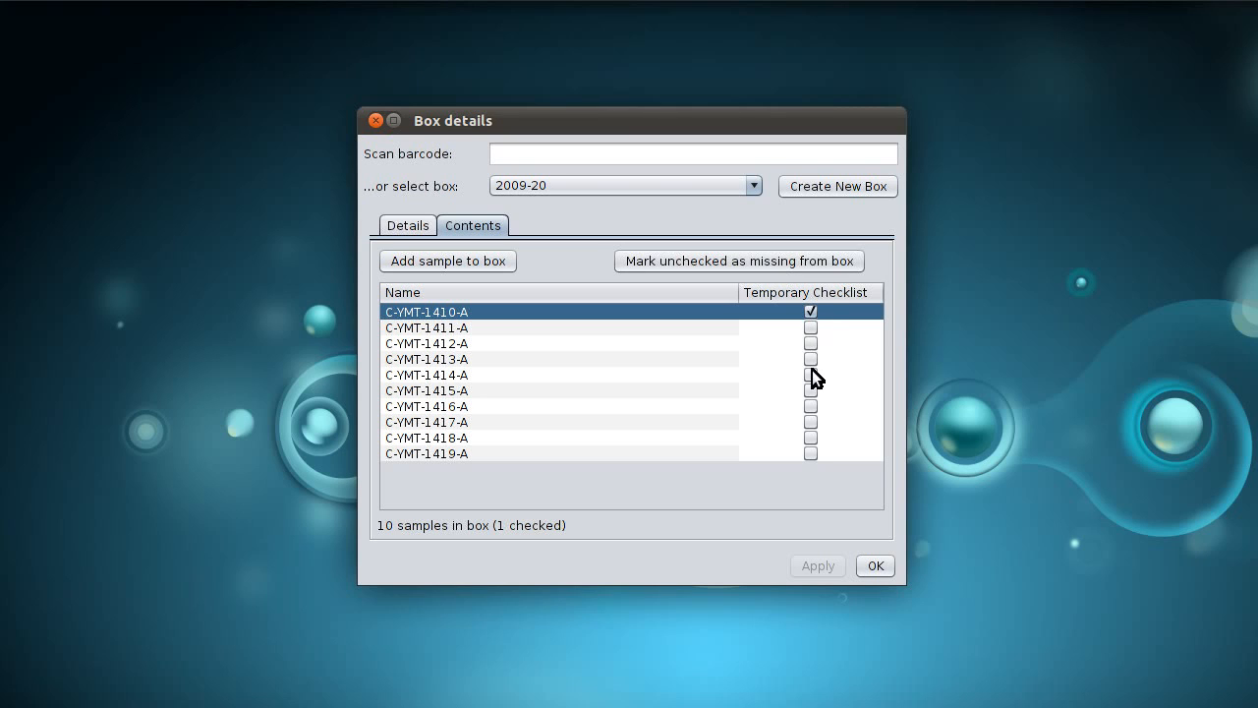
left_click(812, 372)
left_click(811, 357)
left_click(812, 342)
left_click(811, 327)
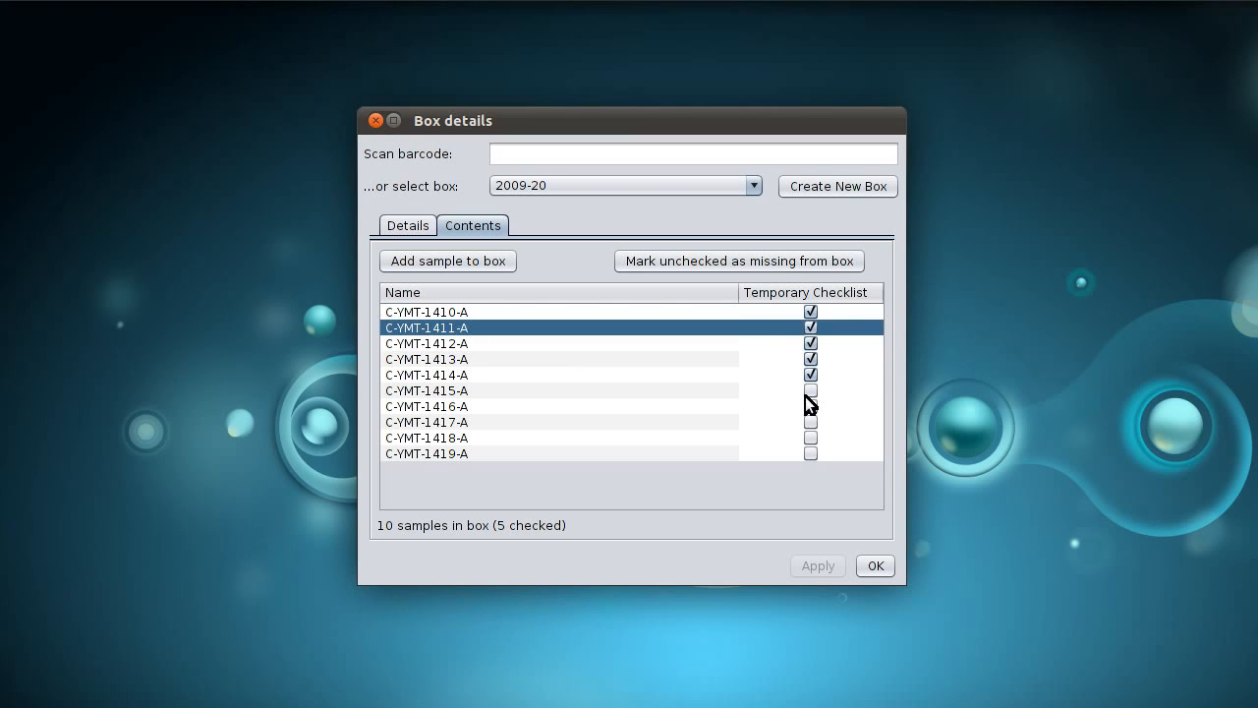
left_click(810, 406)
left_click(810, 437)
left_click(810, 453)
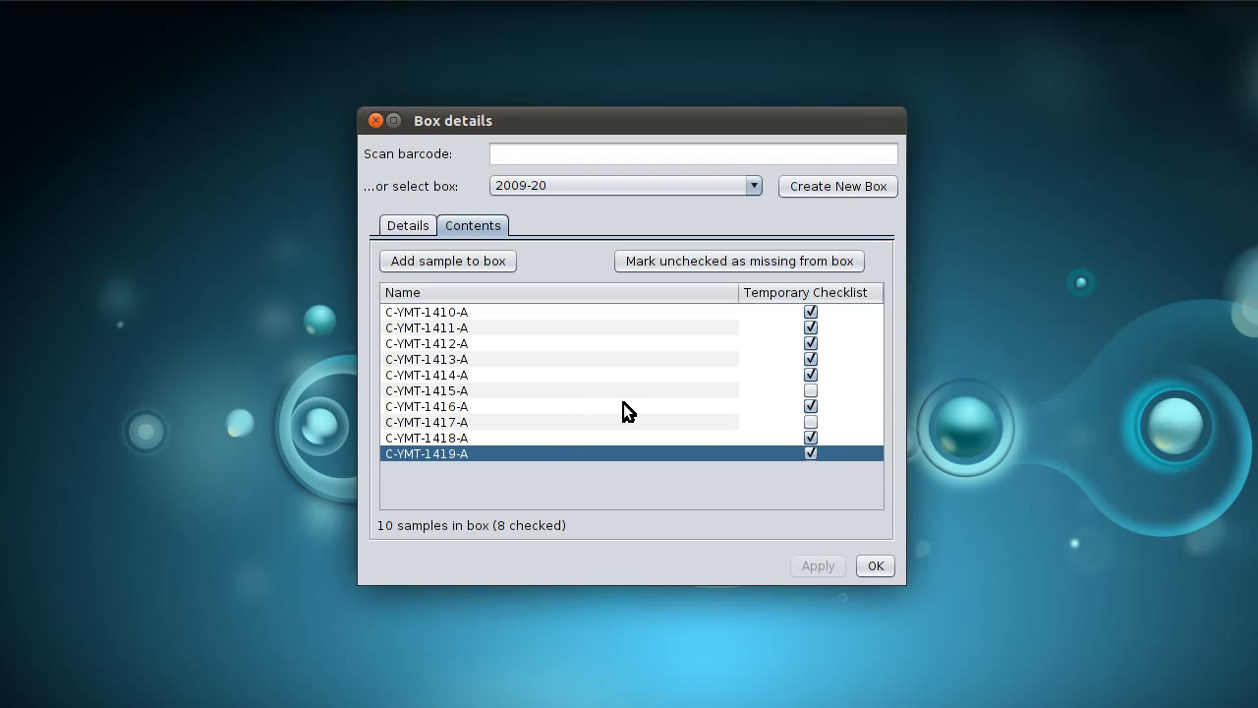
Mark the unchecked samples as missing from the box and review the box's comments before closing the form.
left_click(685, 263)
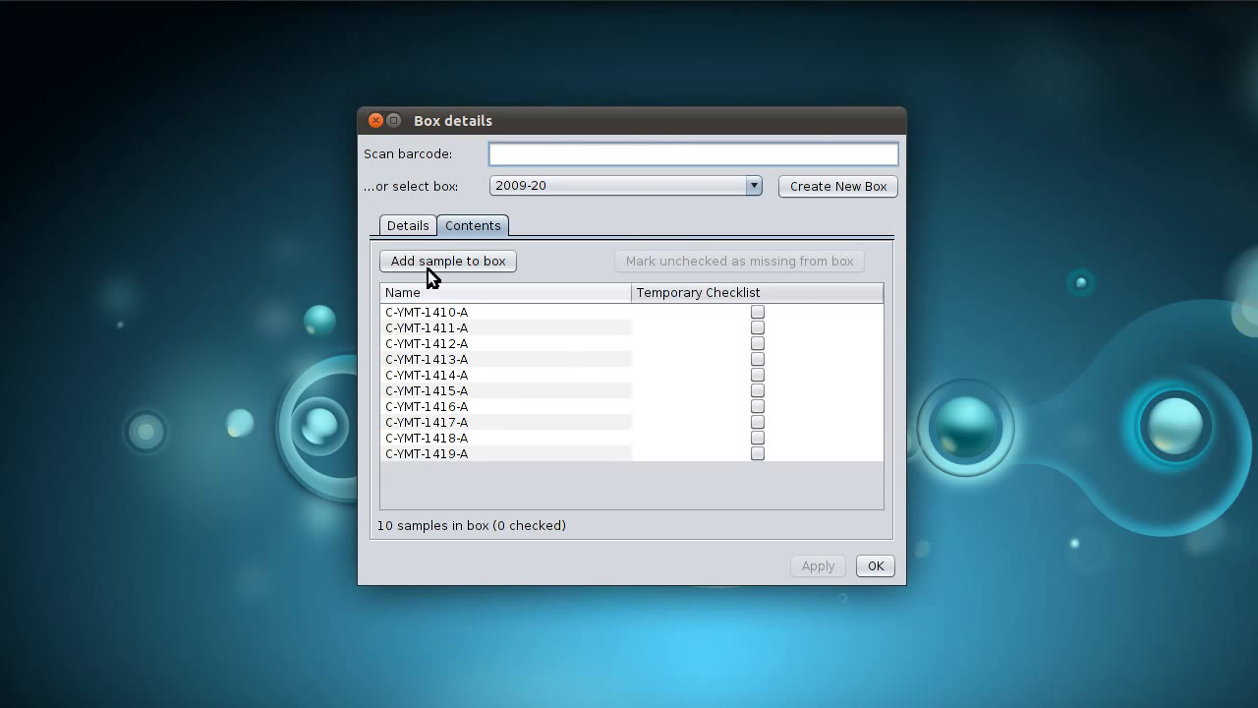
left_click(413, 228)
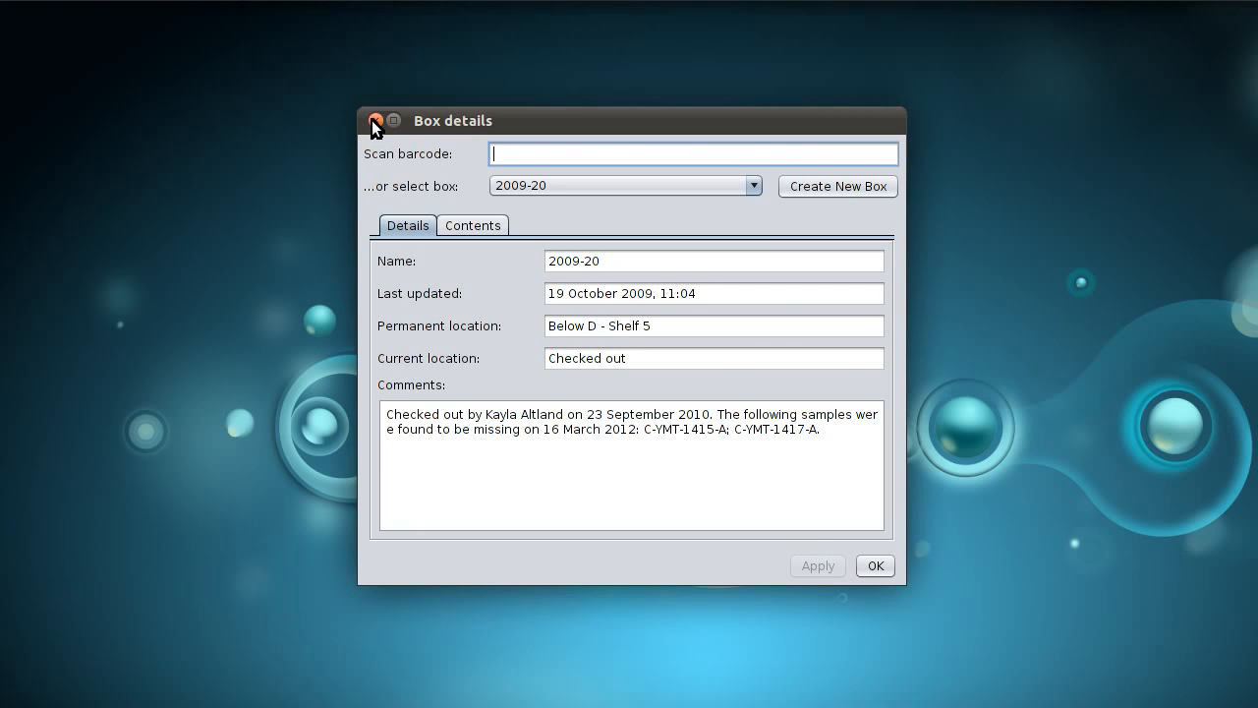
left_click(887, 573)
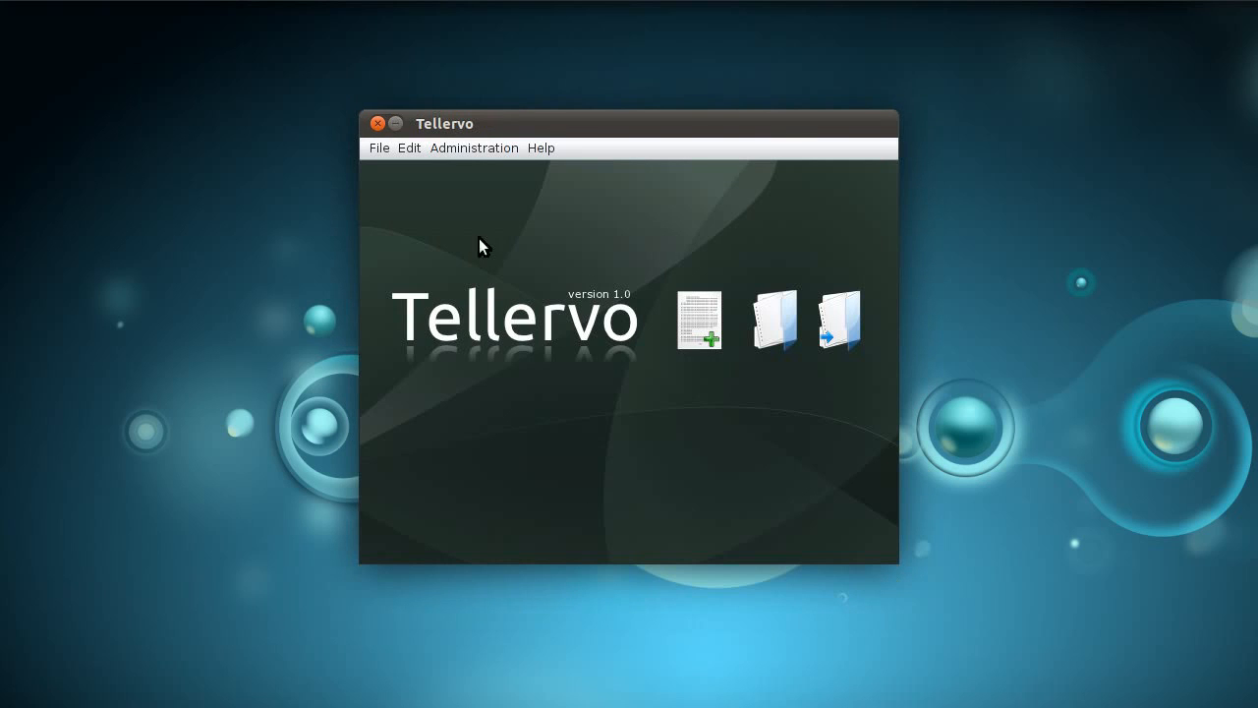
Look up the sample with labcode YMK-350, and view the manual sample selection options before closing the search.
left_click(463, 155)
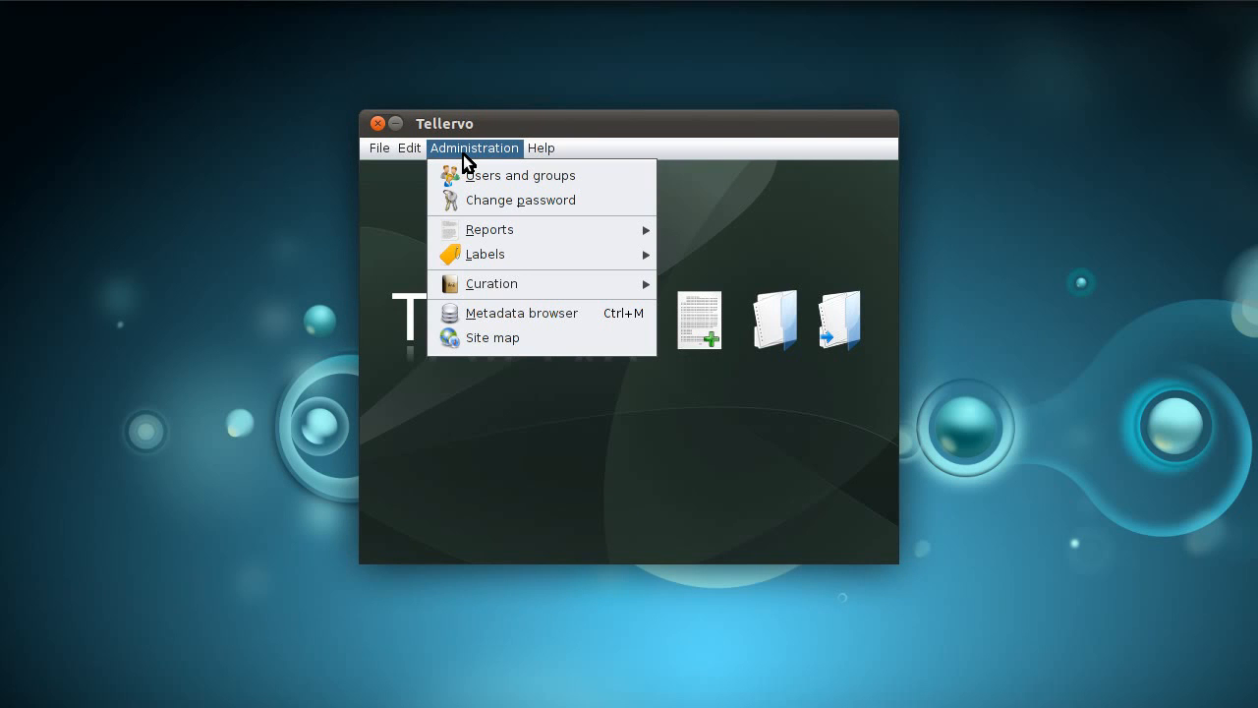
mouse_move(478, 283)
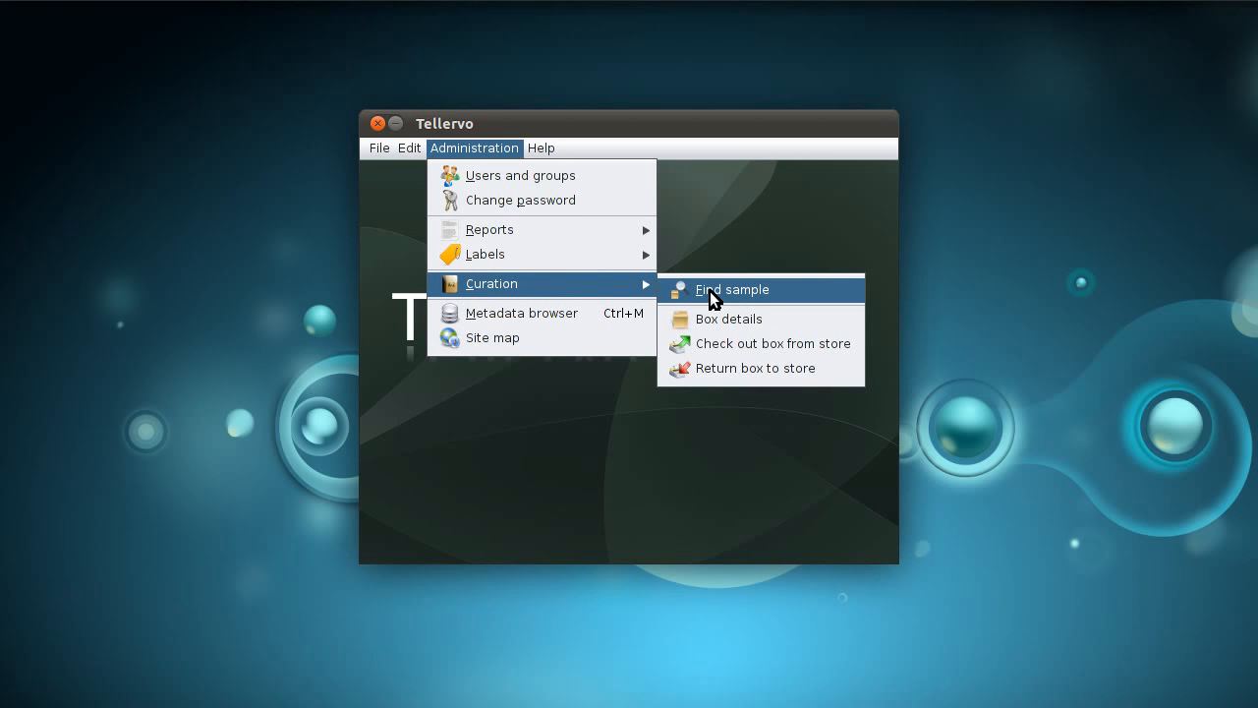
left_click(812, 290)
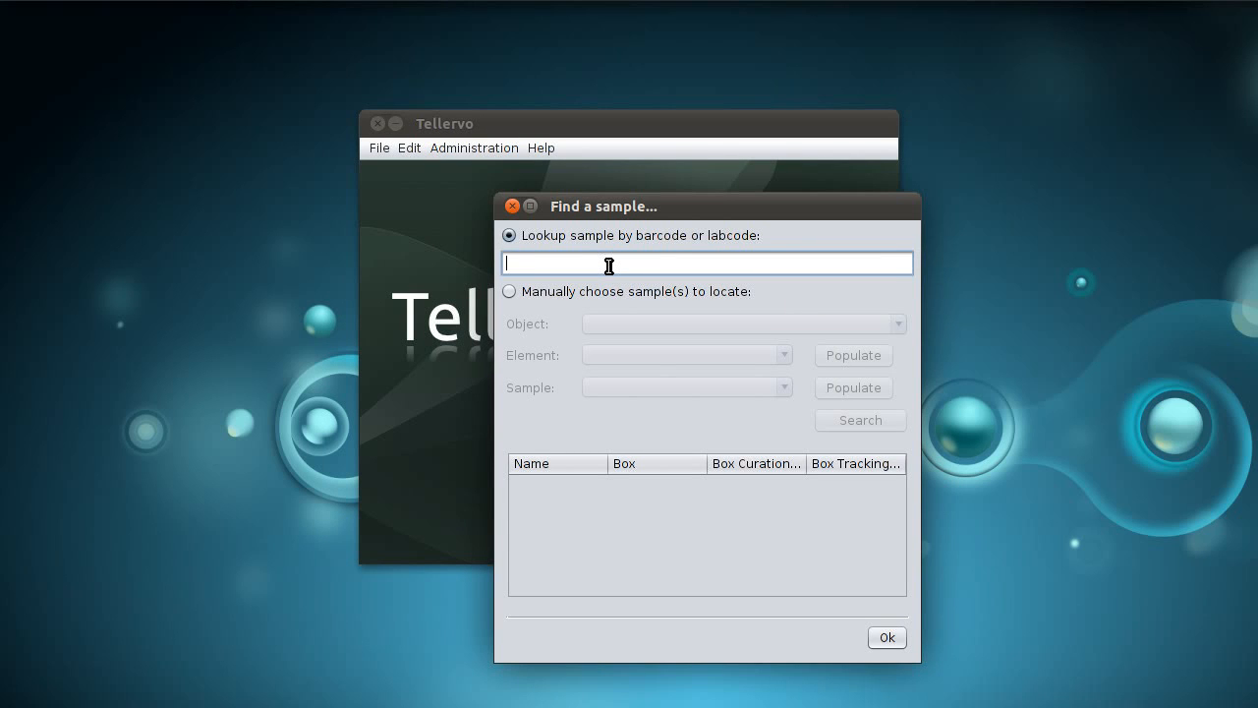
left_click_drag(648, 215, 576, 193)
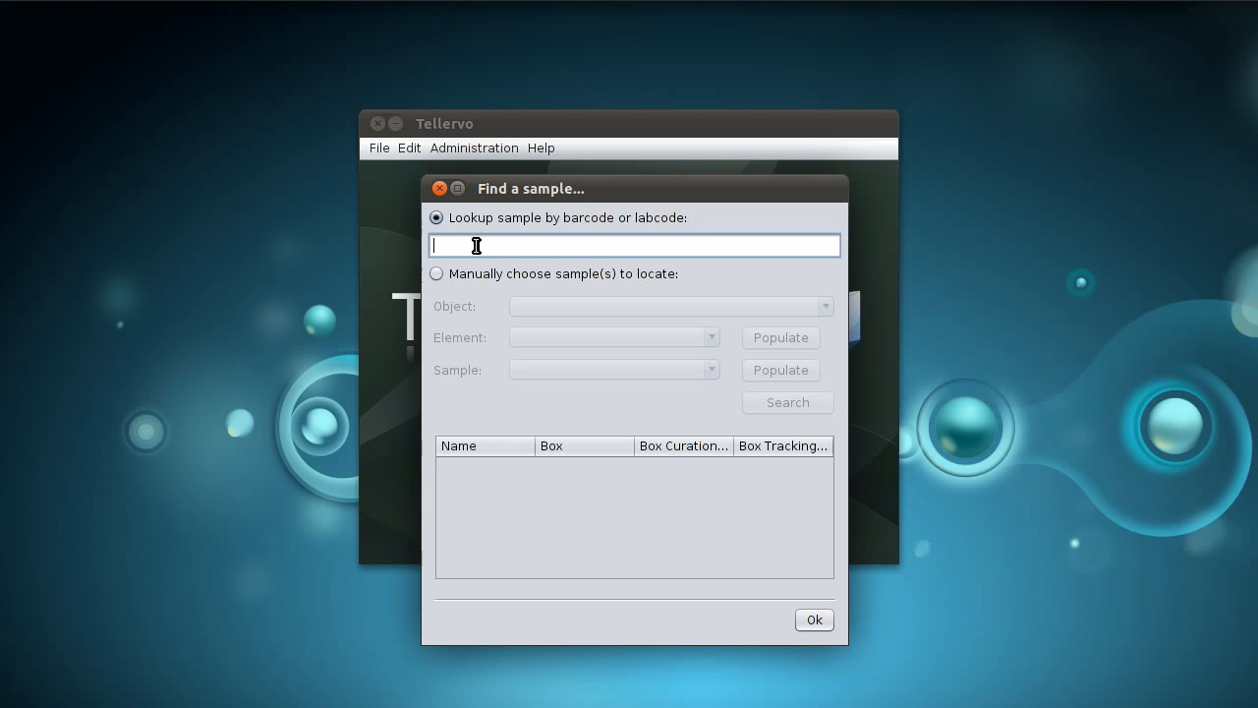
type("YMK-350")
key("Return")
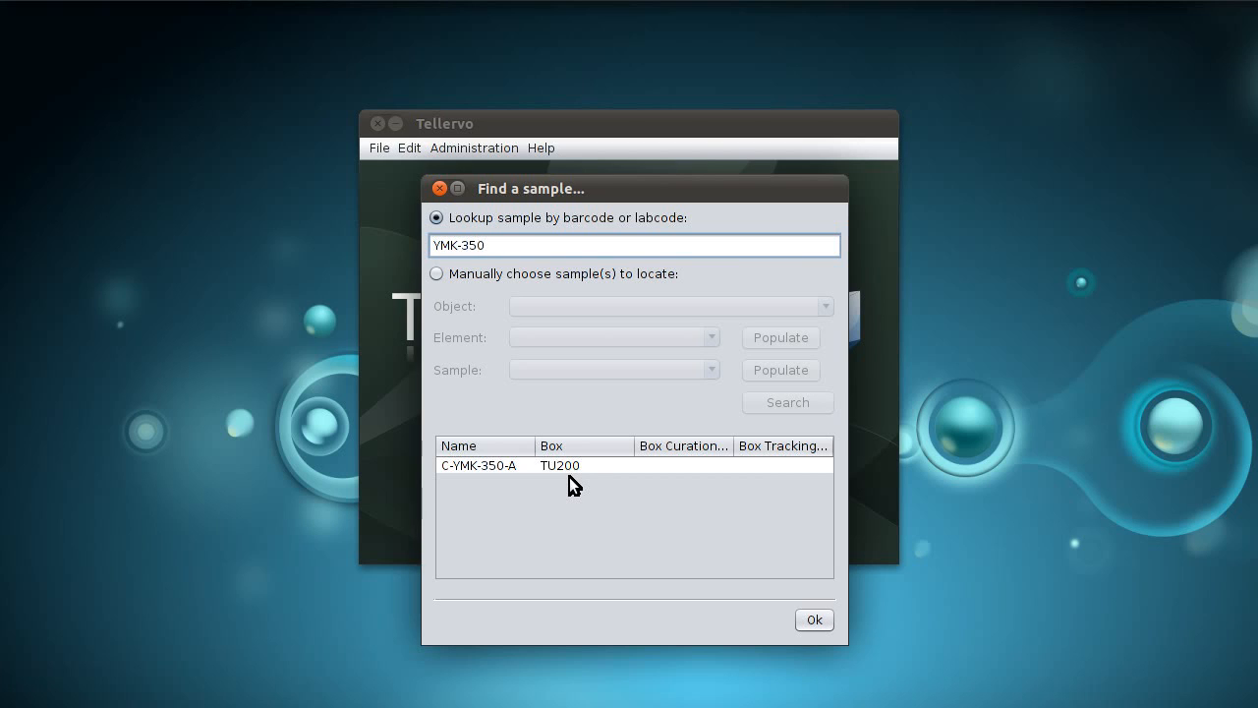
left_click(451, 273)
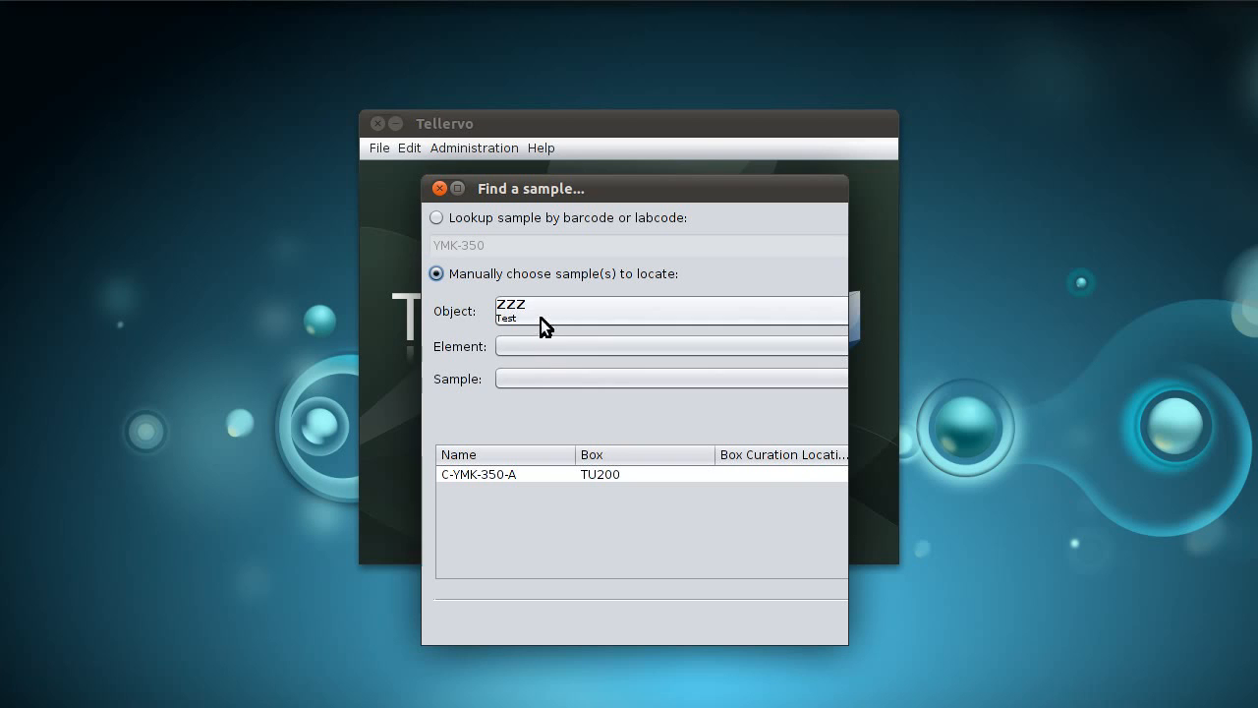
left_click(439, 188)
Open the form for checking a box out of the store and select box 2009-1.
left_click(464, 151)
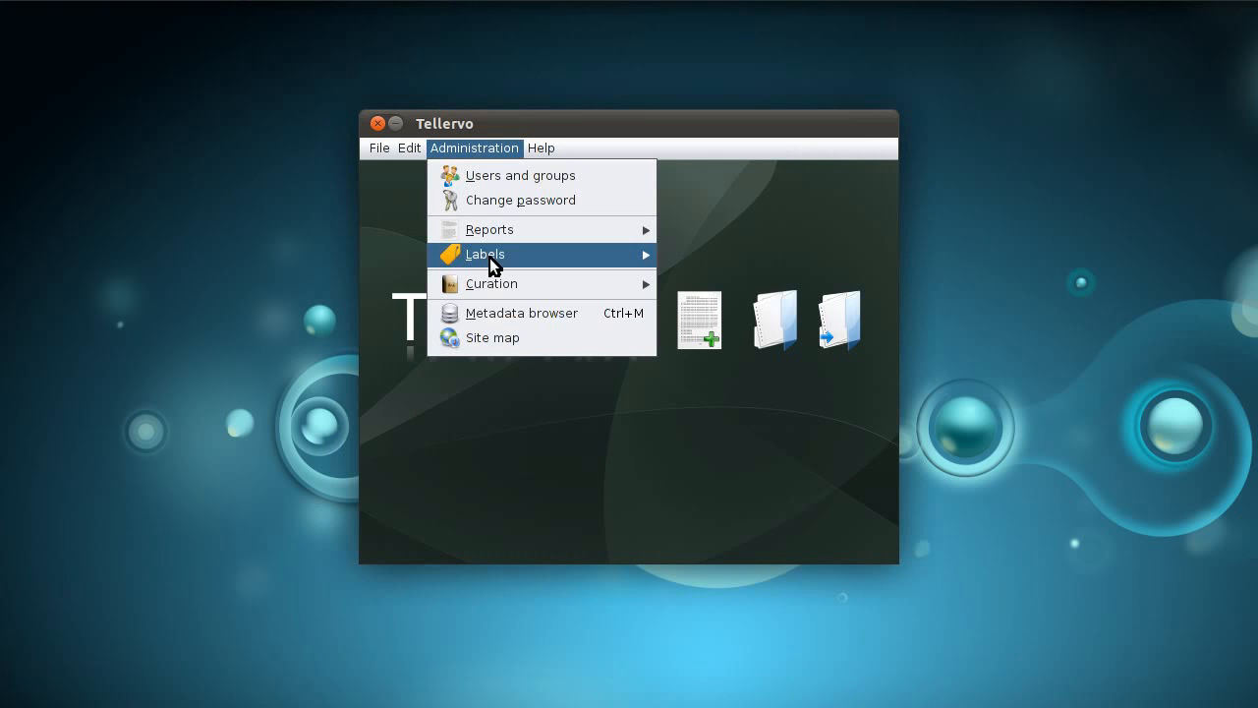
mouse_move(496, 282)
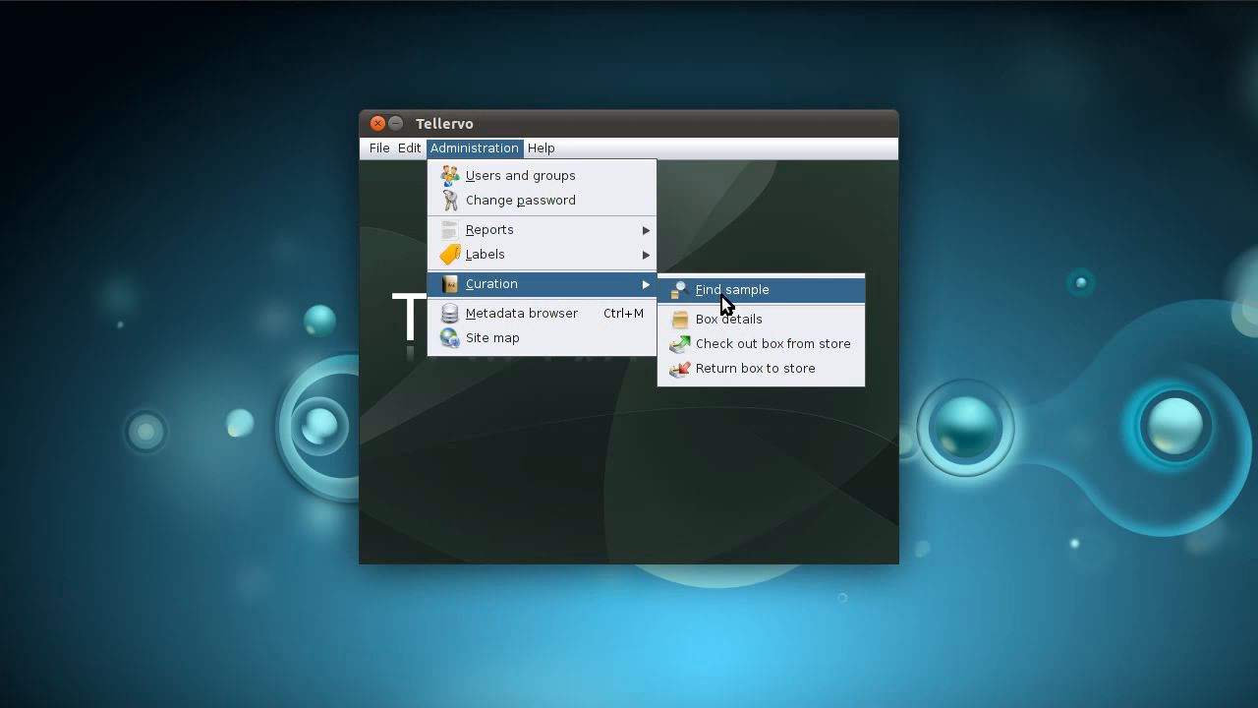
left_click(741, 344)
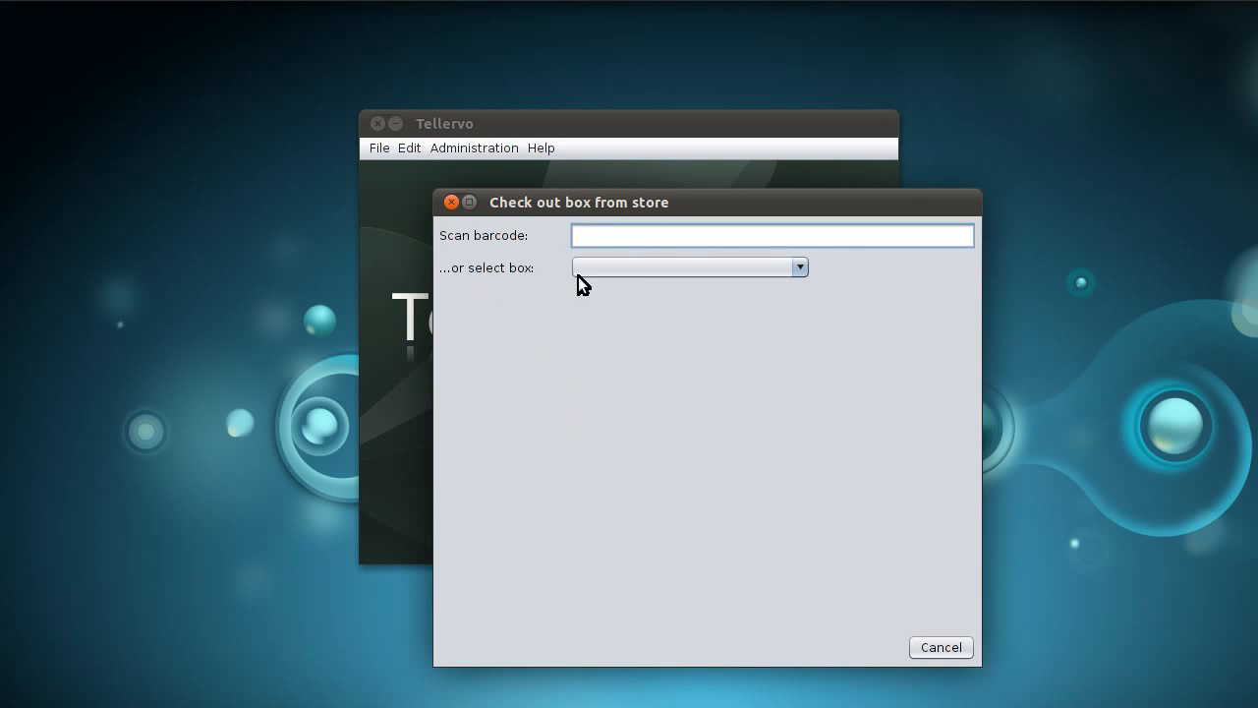
left_click(607, 267)
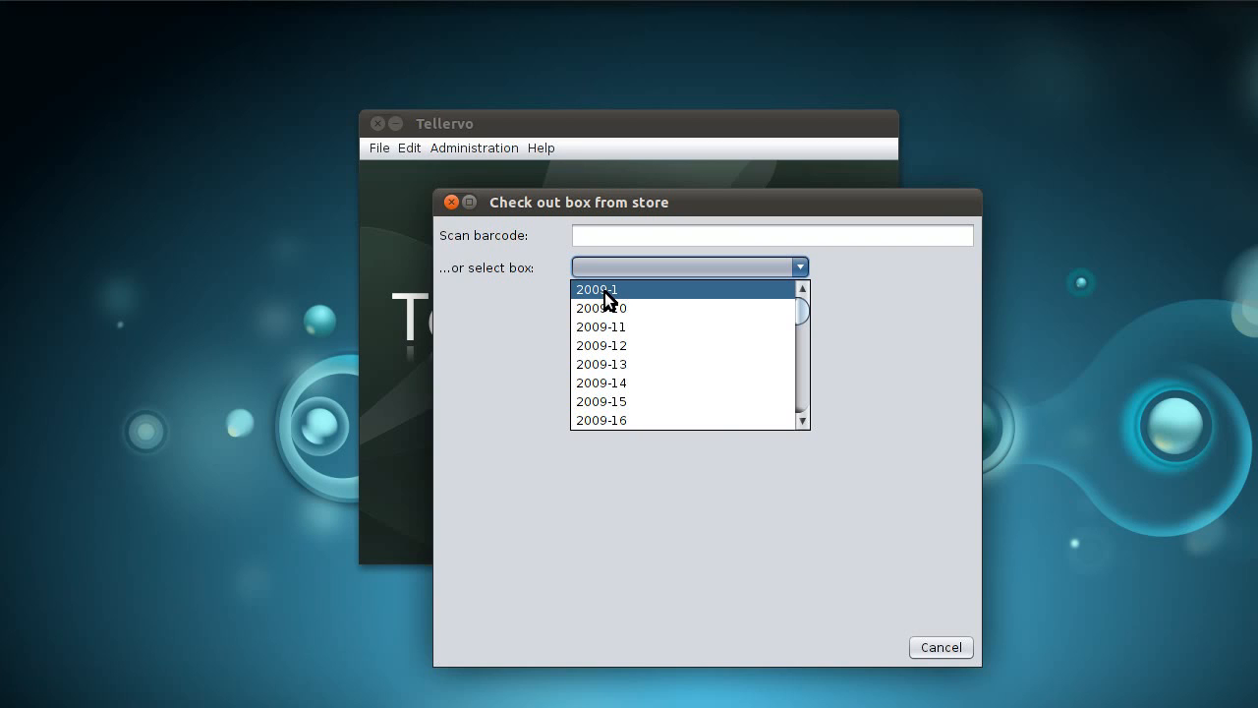
left_click(604, 292)
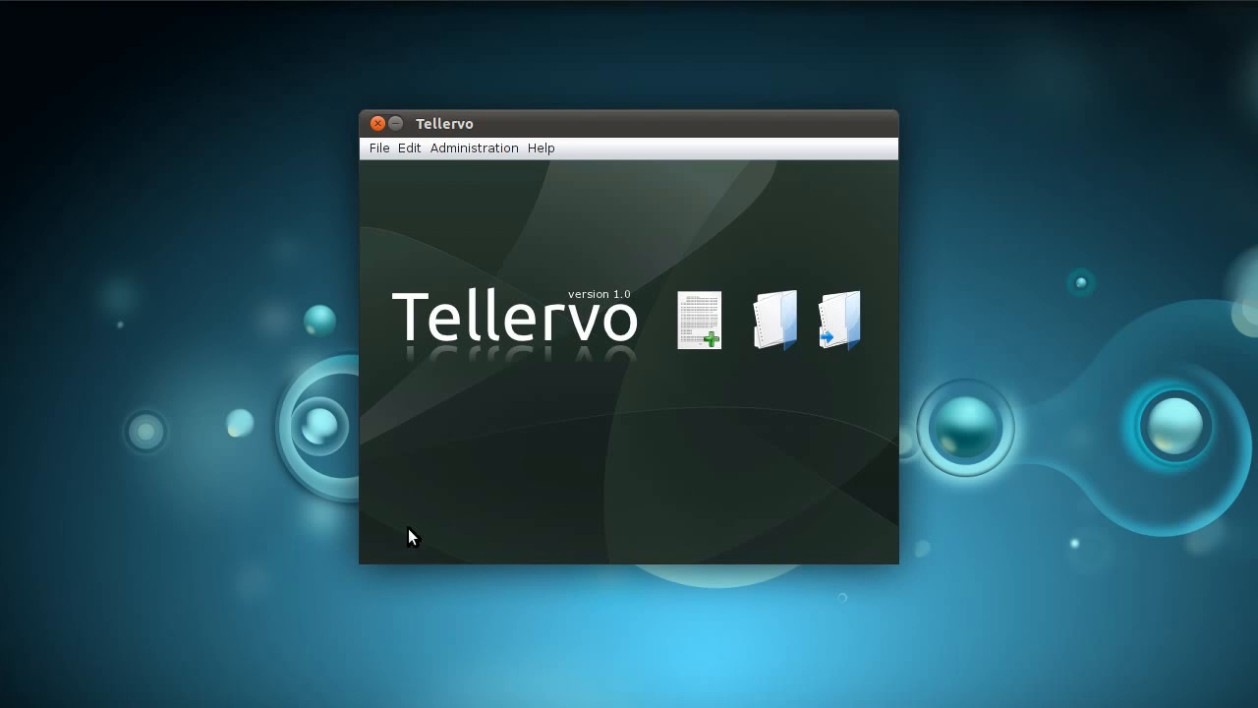
Open the form for returning a box to the store and select the first box in the list.
left_click(458, 153)
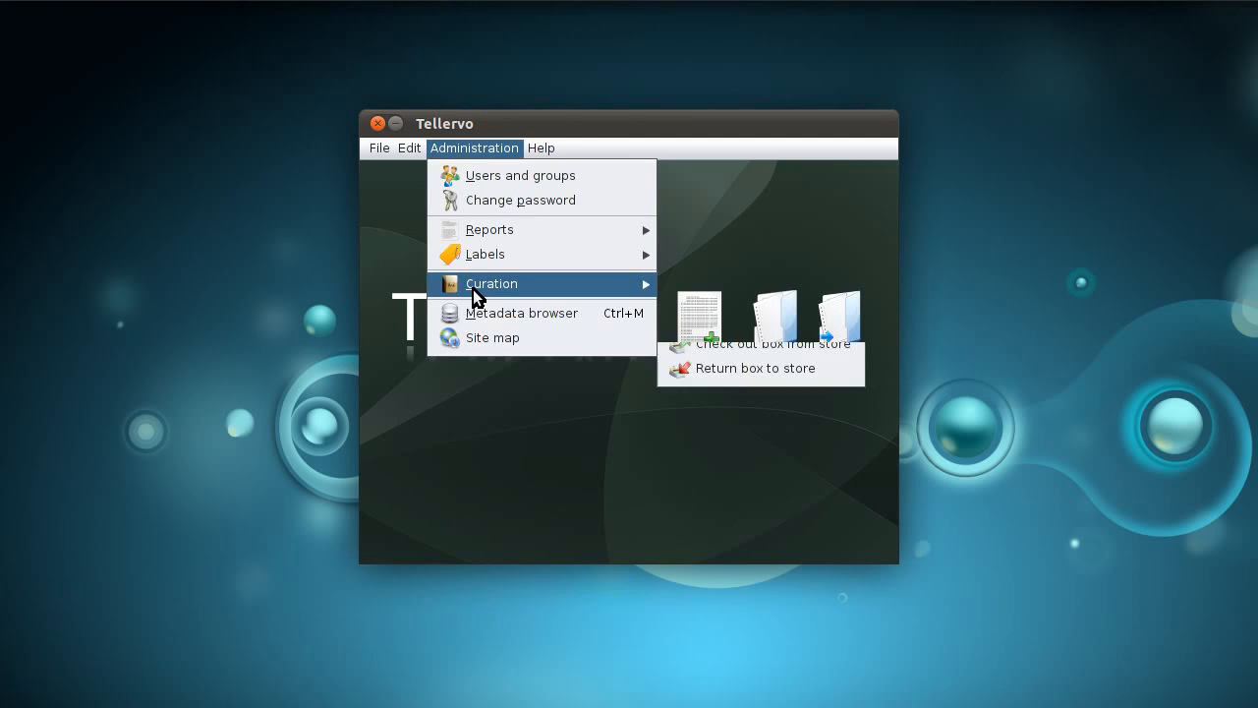
left_click(710, 368)
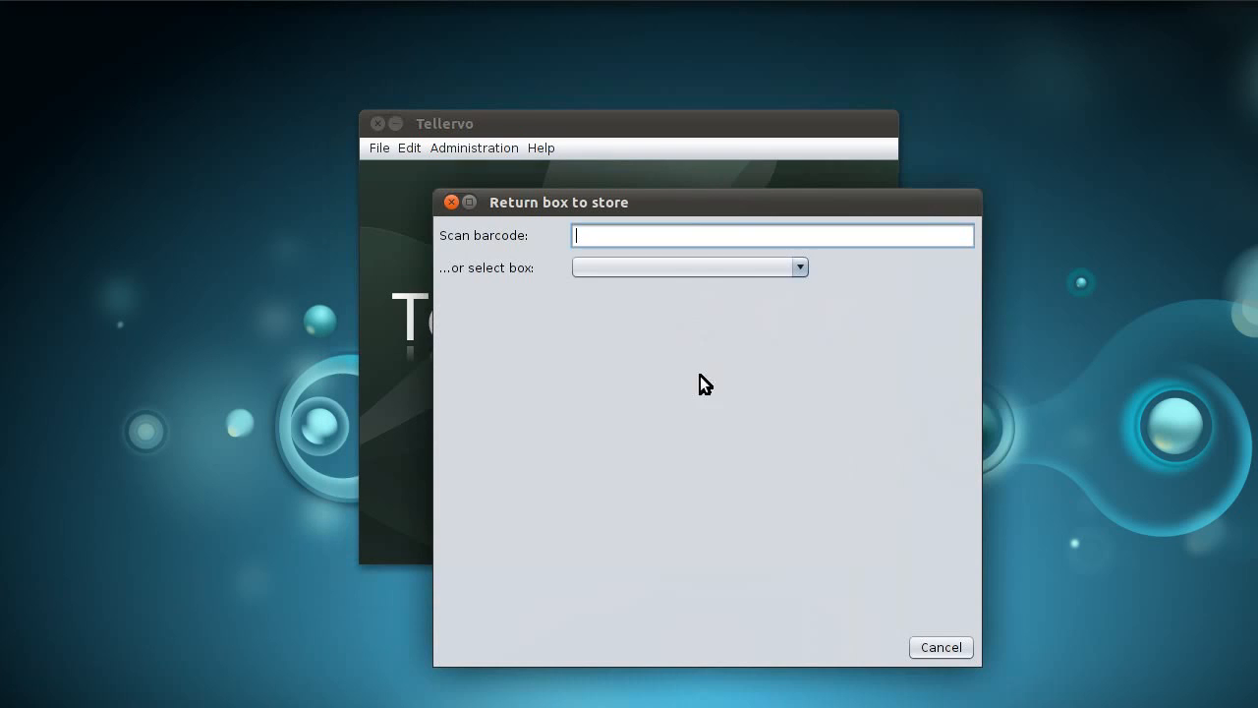
left_click(613, 268)
left_click(619, 290)
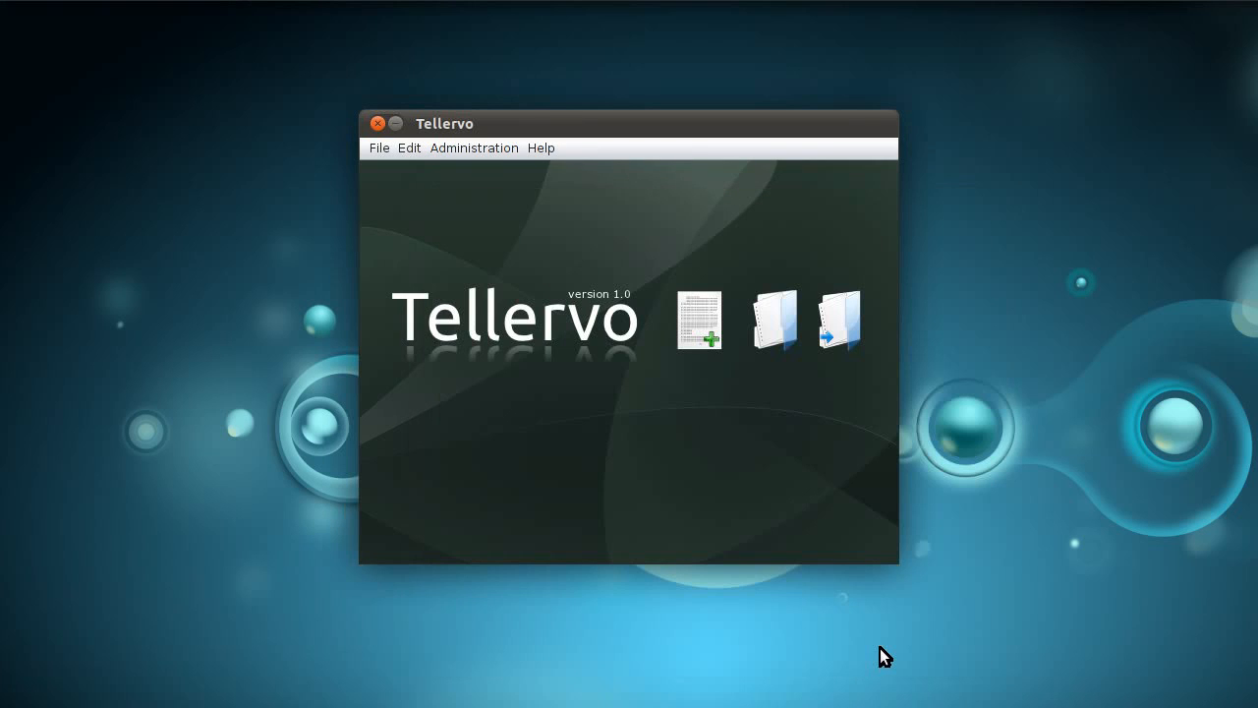
Open box label printing and add boxes 2009-10 through 2009-15 to the selection of labels.
left_click(465, 148)
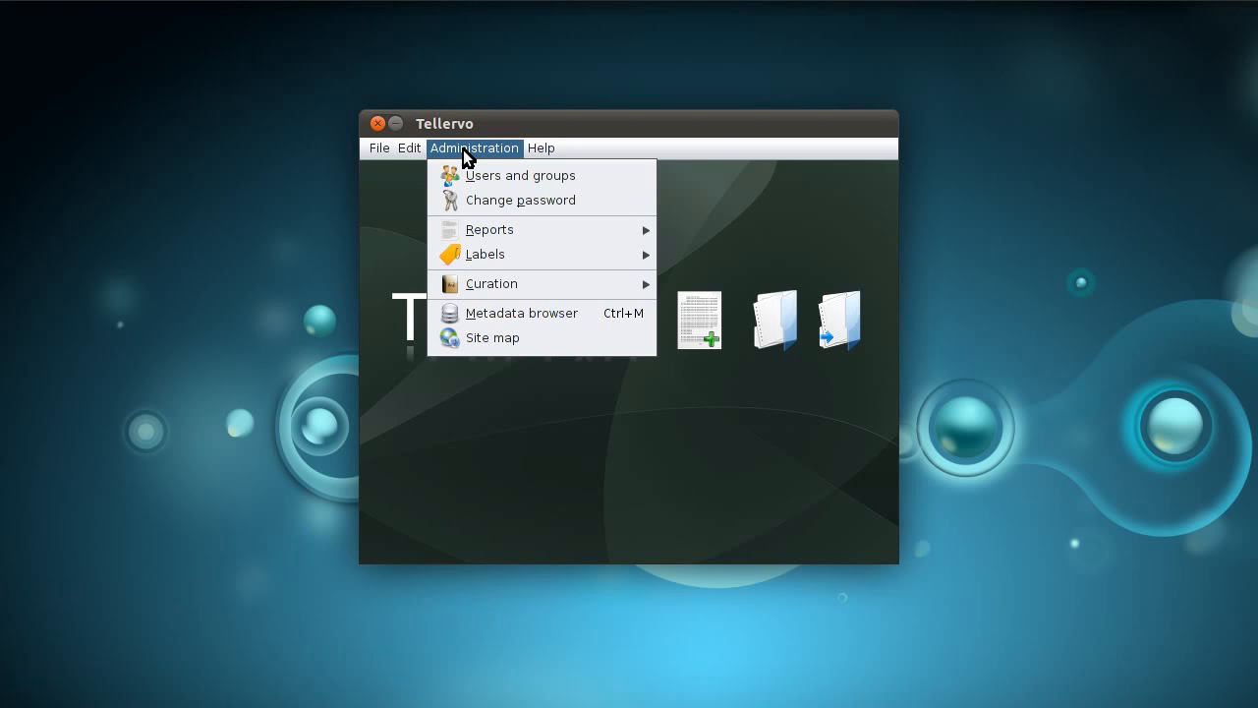
mouse_move(486, 253)
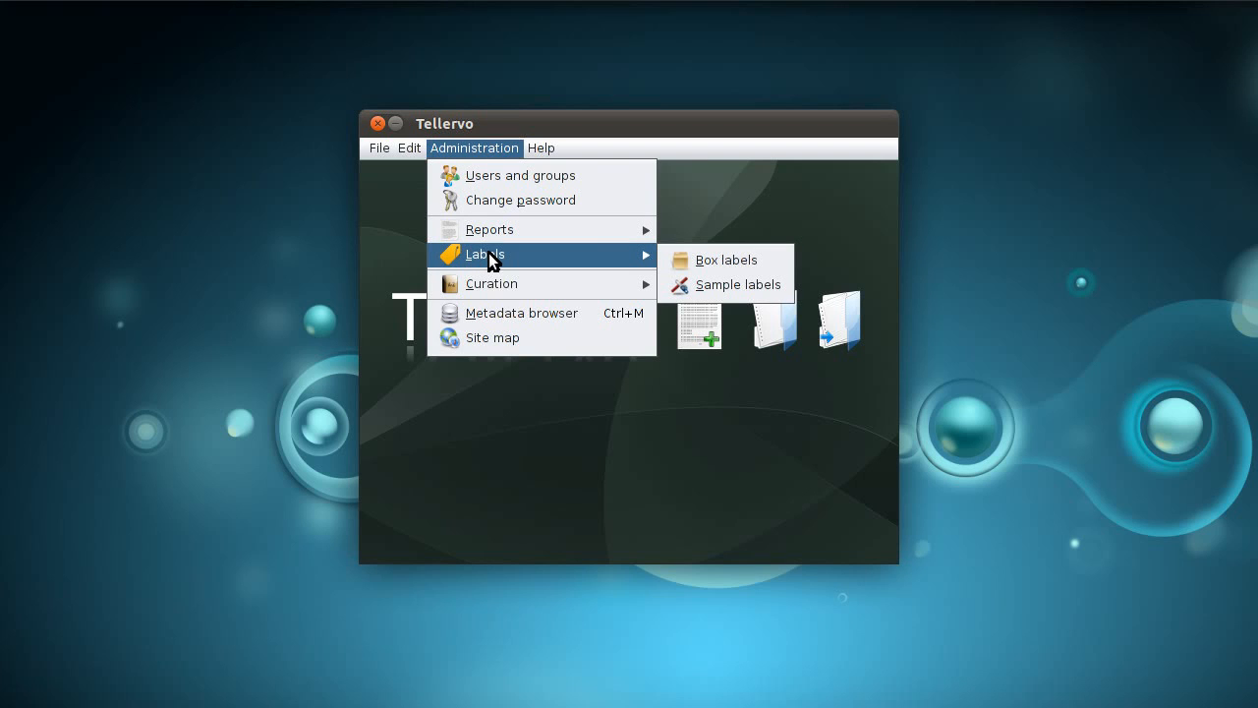
left_click(702, 262)
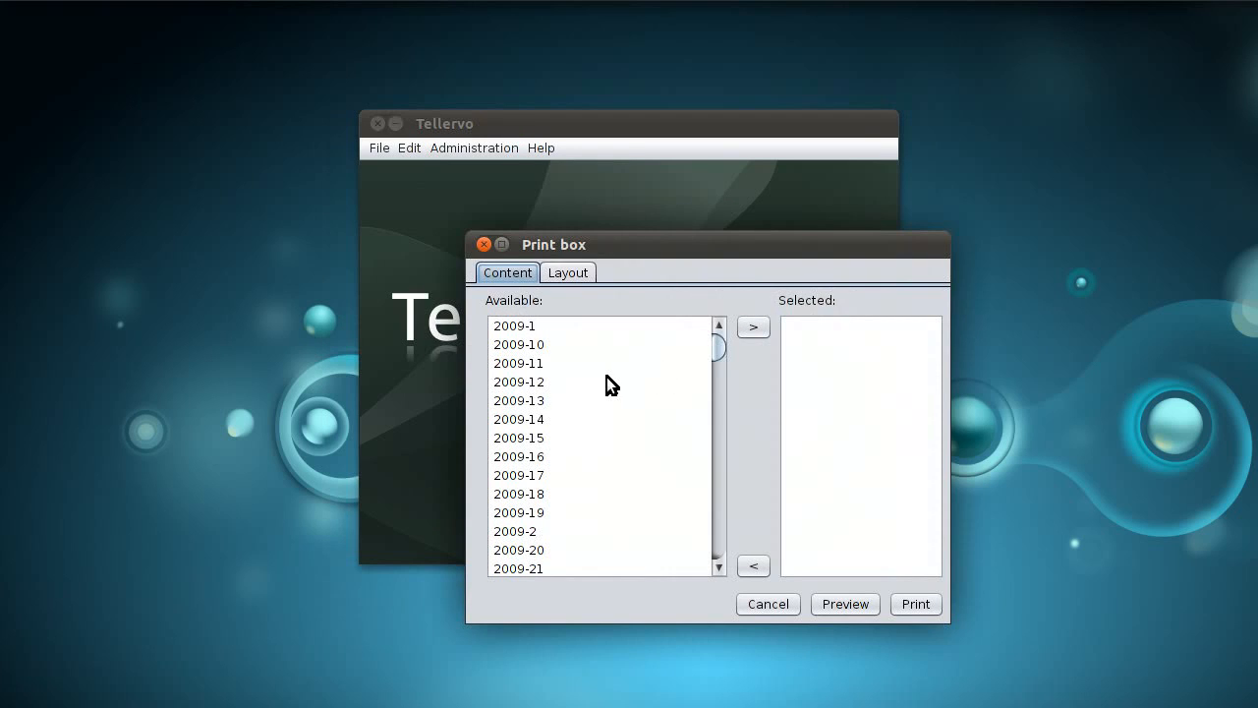
left_click(541, 325)
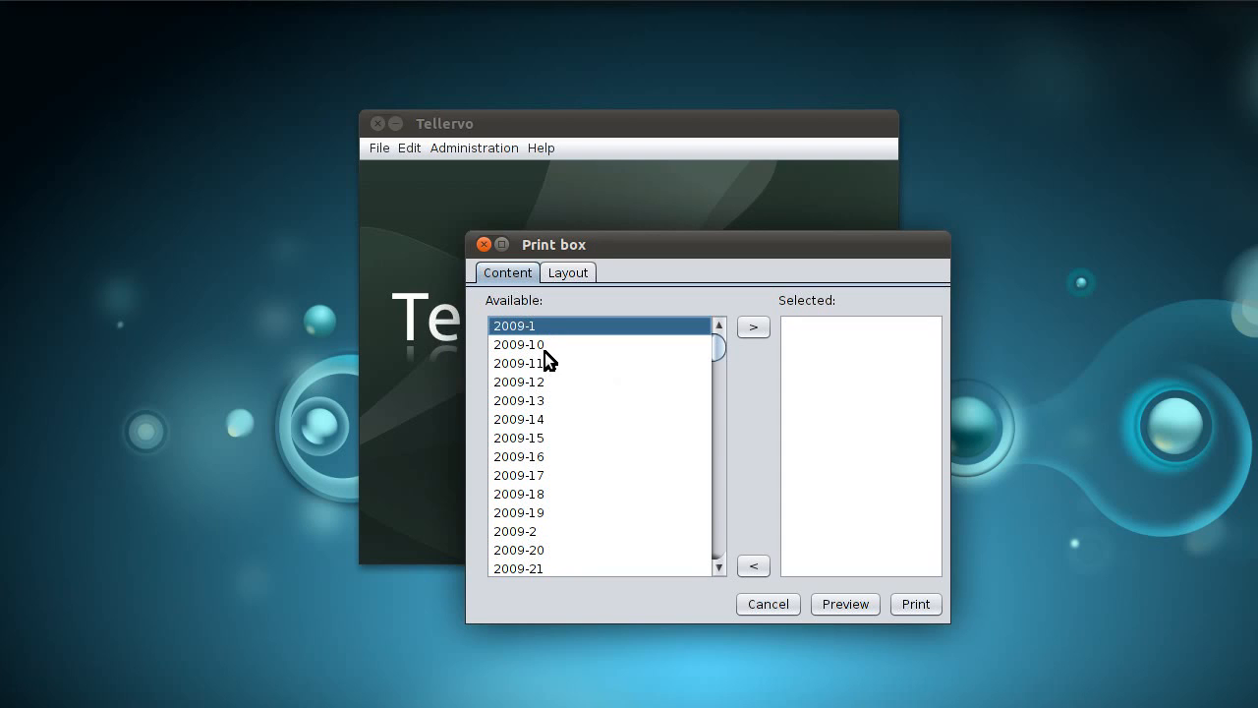
left_click(541, 345)
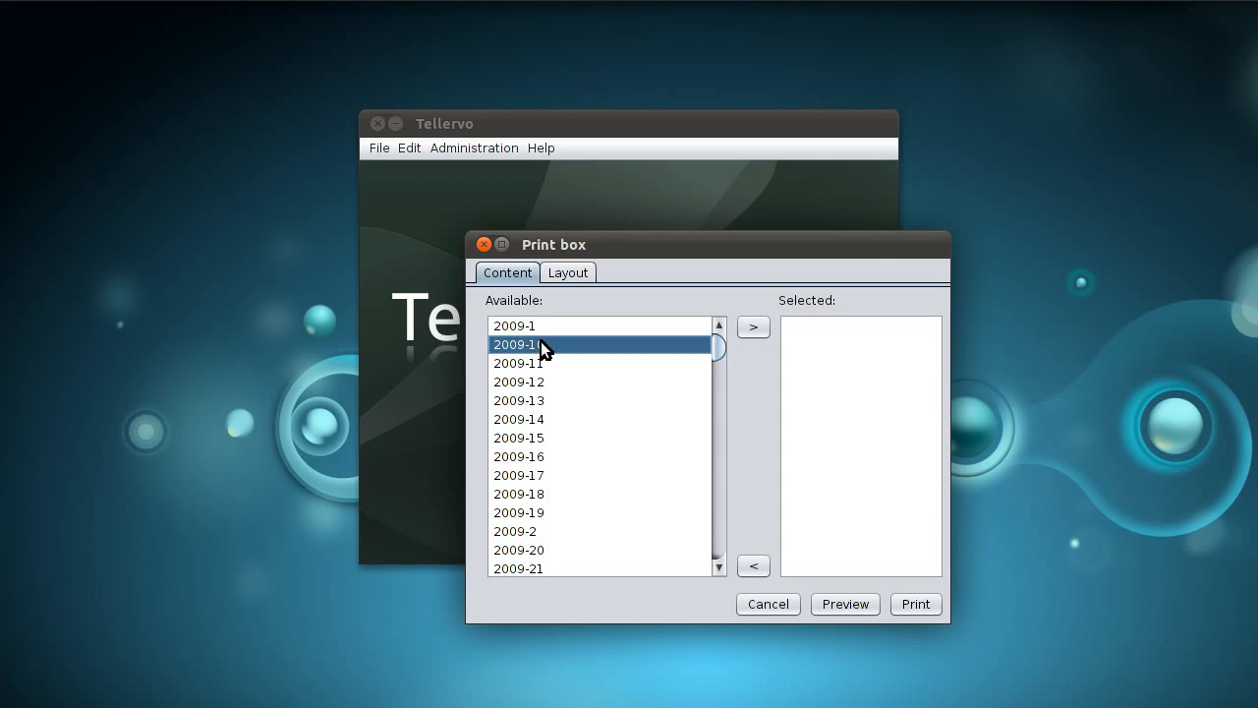
left_click(537, 439, "shift")
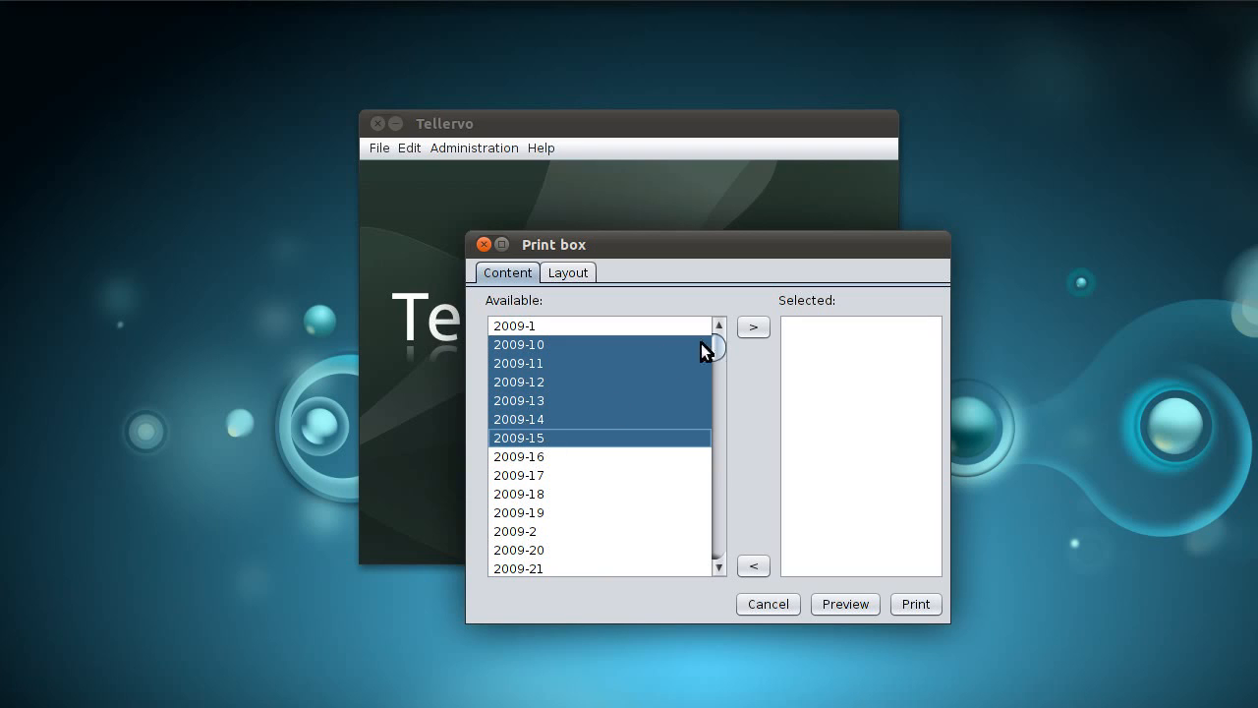
left_click(752, 326)
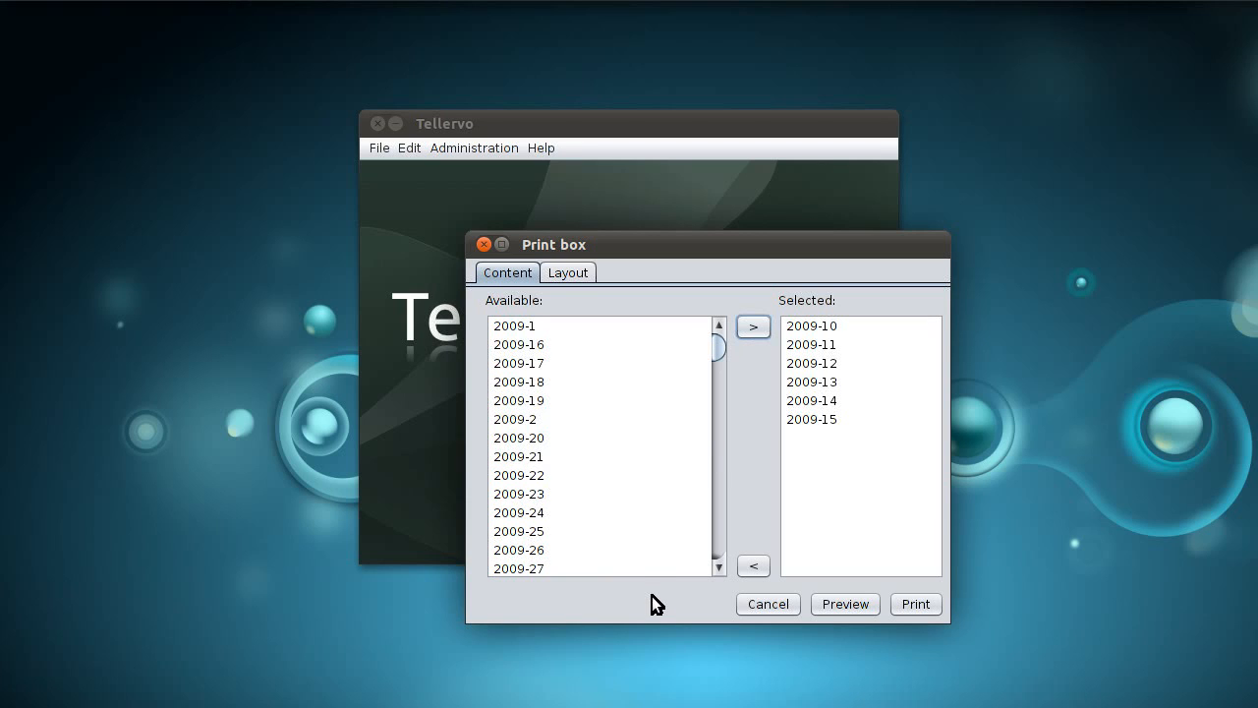
Preview the selected box labels in a window sized to show the full label width, and close the preview and box label form.
left_click(851, 604)
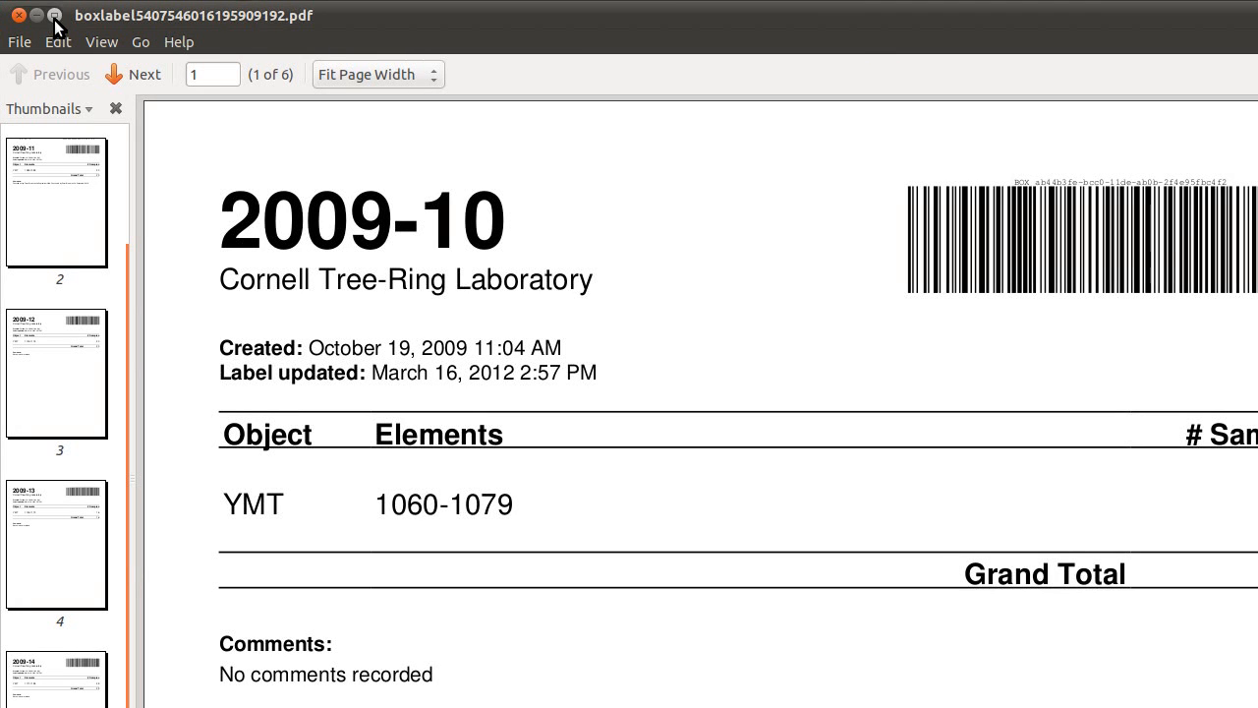
left_click_drag(179, 16, 740, 107)
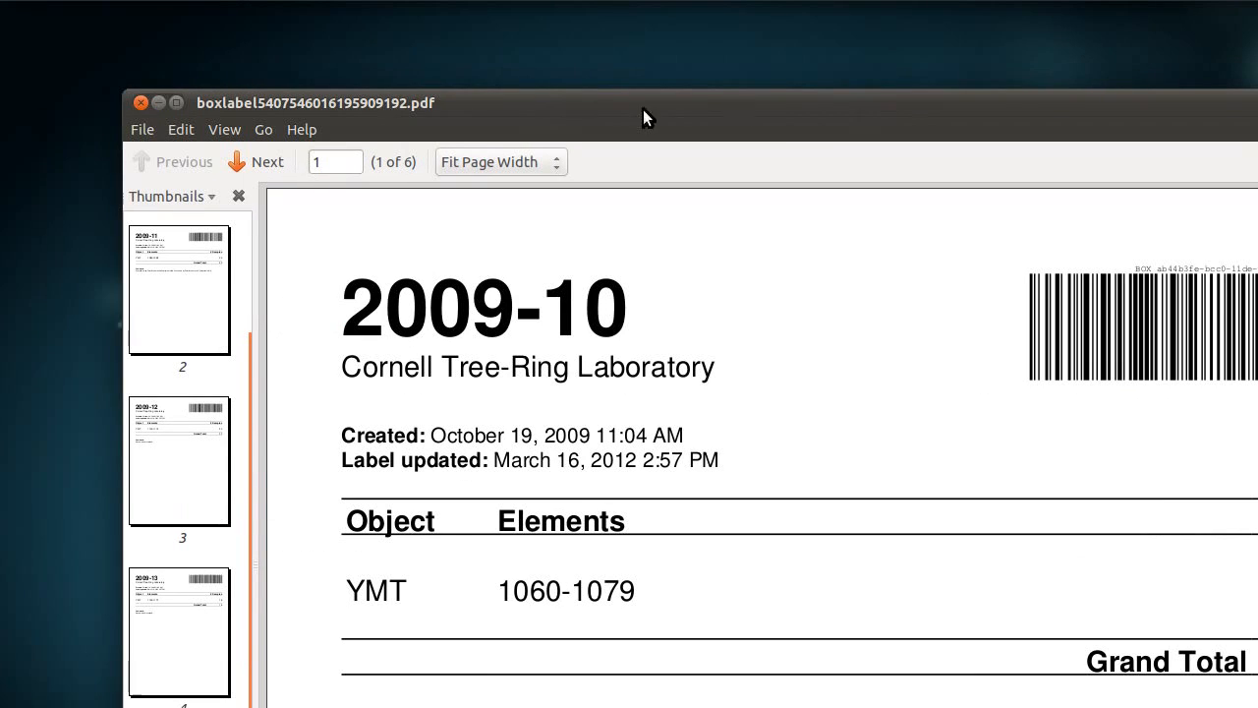
left_click(125, 95)
left_click_drag(125, 94, 538, 374)
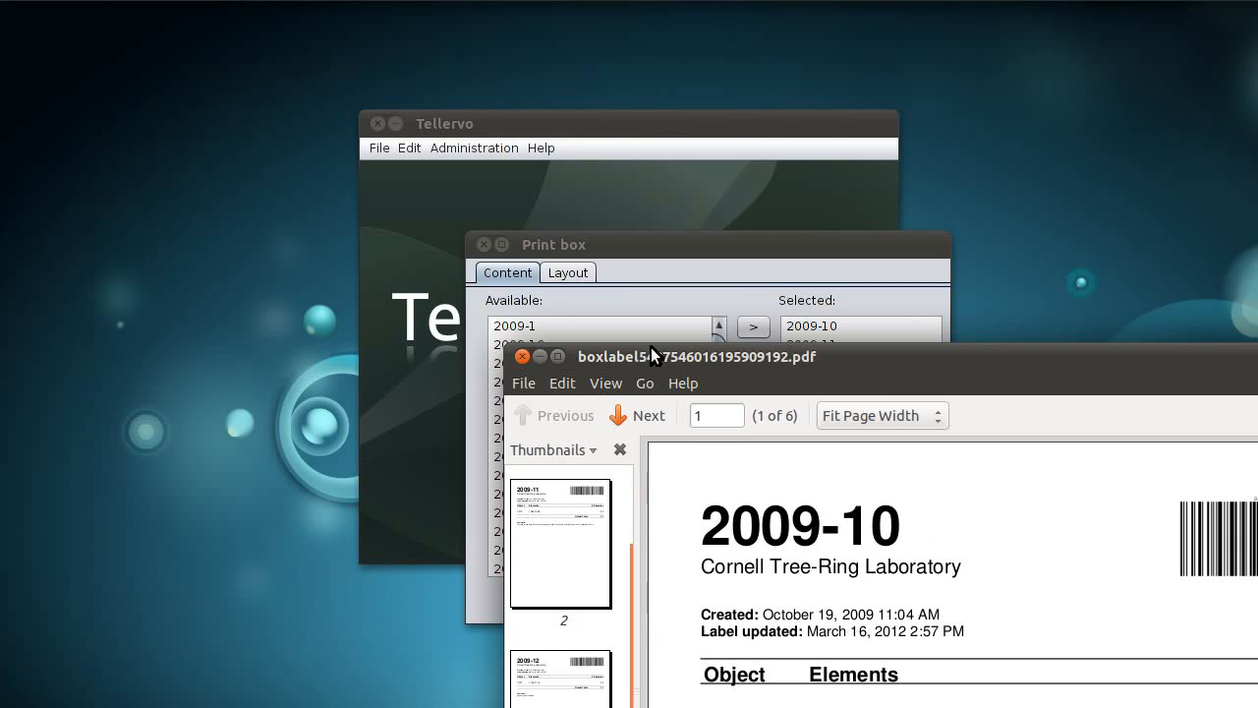
left_click_drag(710, 361, 217, 34)
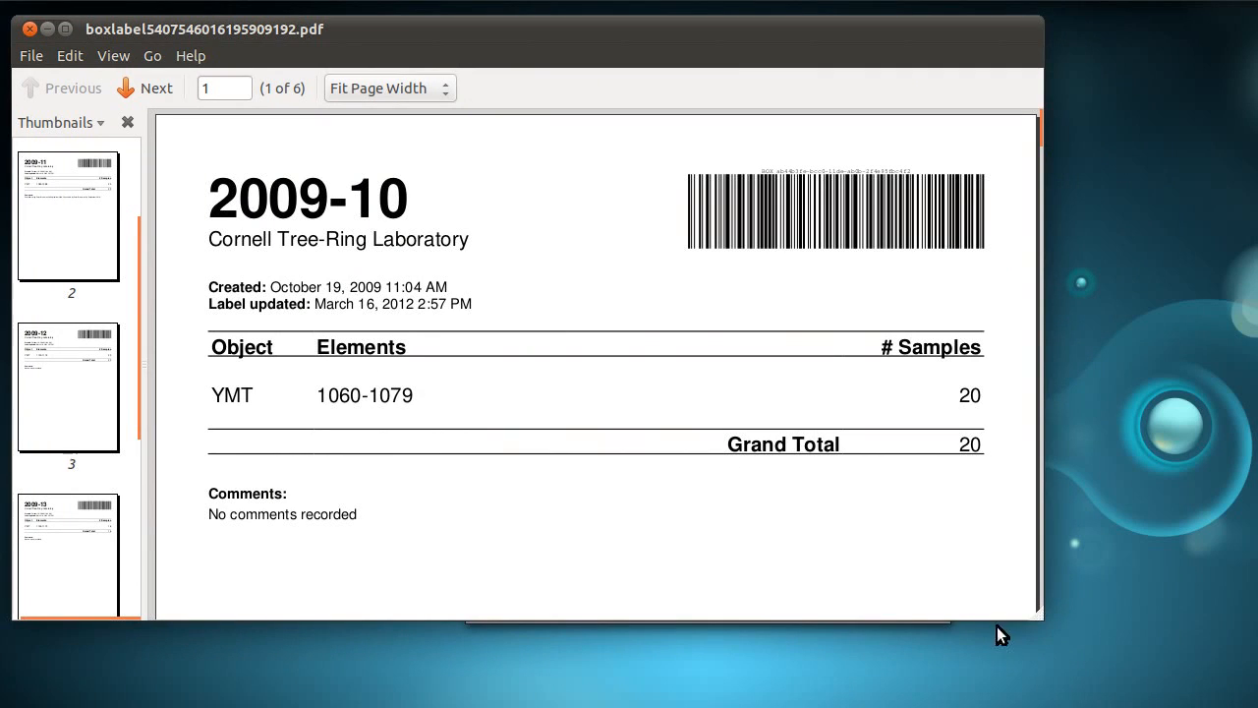
left_click_drag(1040, 625, 1236, 689)
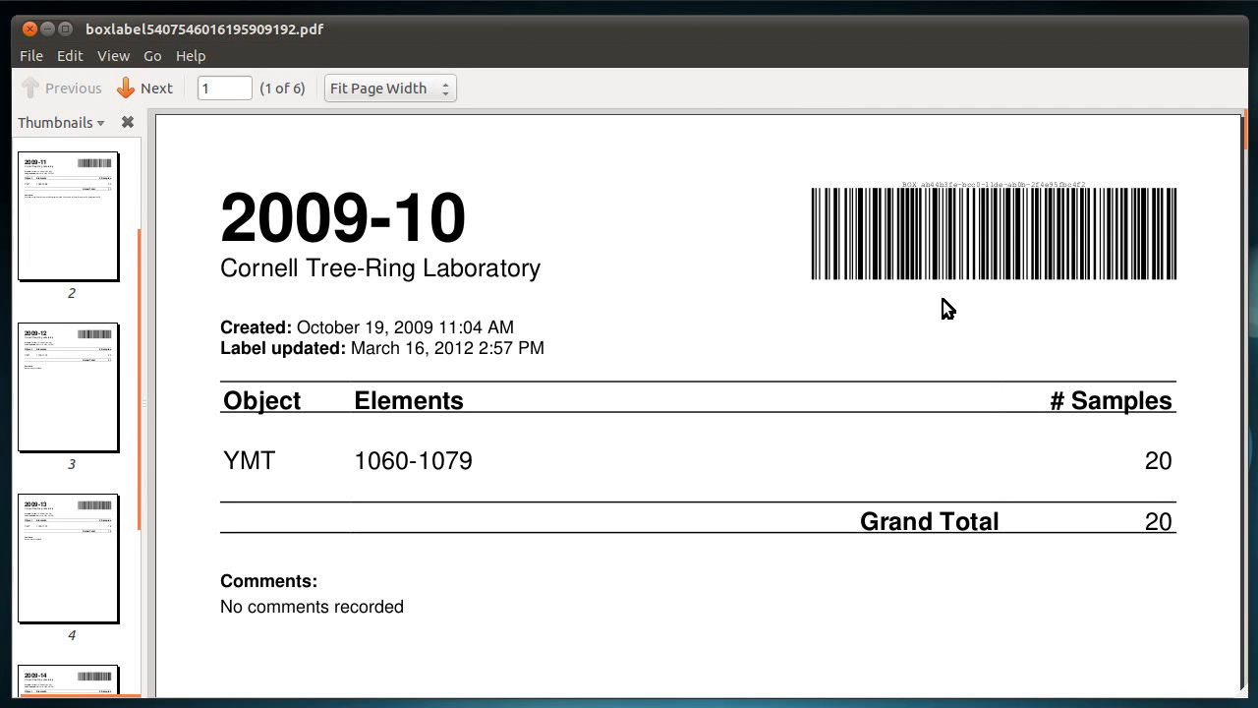
left_click(30, 30)
left_click(483, 245)
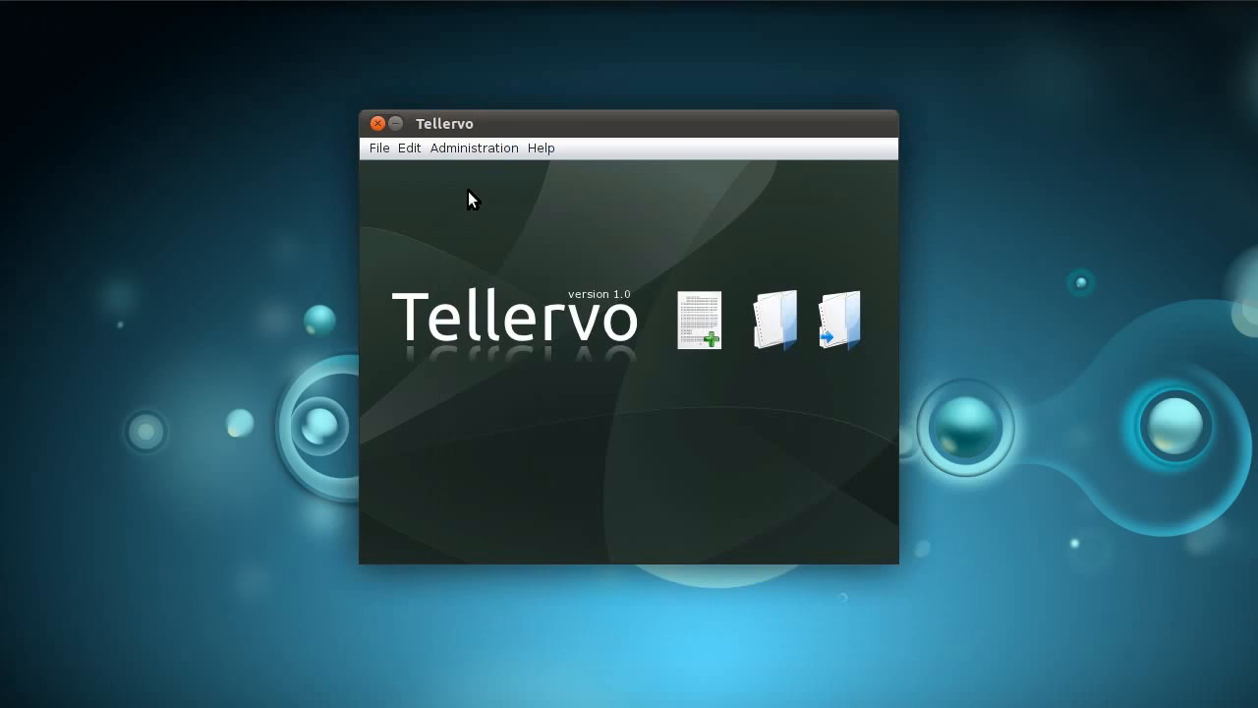
Open sample label printing and load the available samples from object ADL (Bitlis, Adilcevaz).
left_click(475, 147)
mouse_move(510, 256)
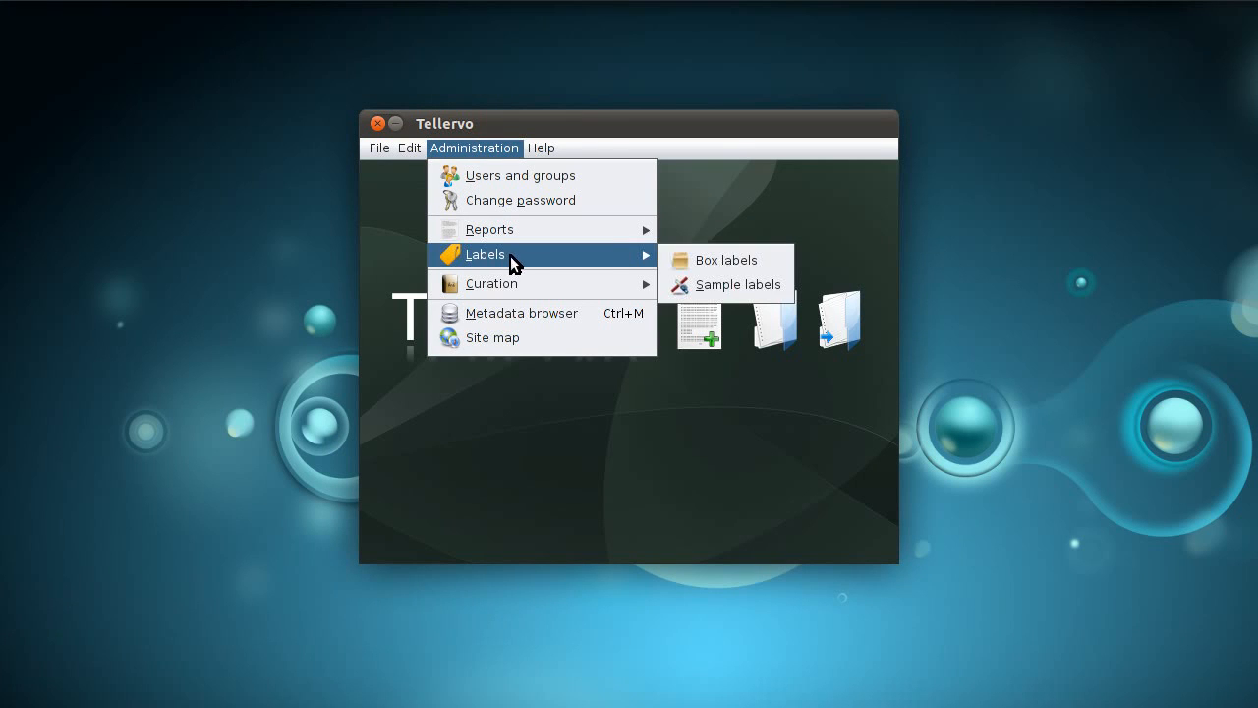
left_click(752, 286)
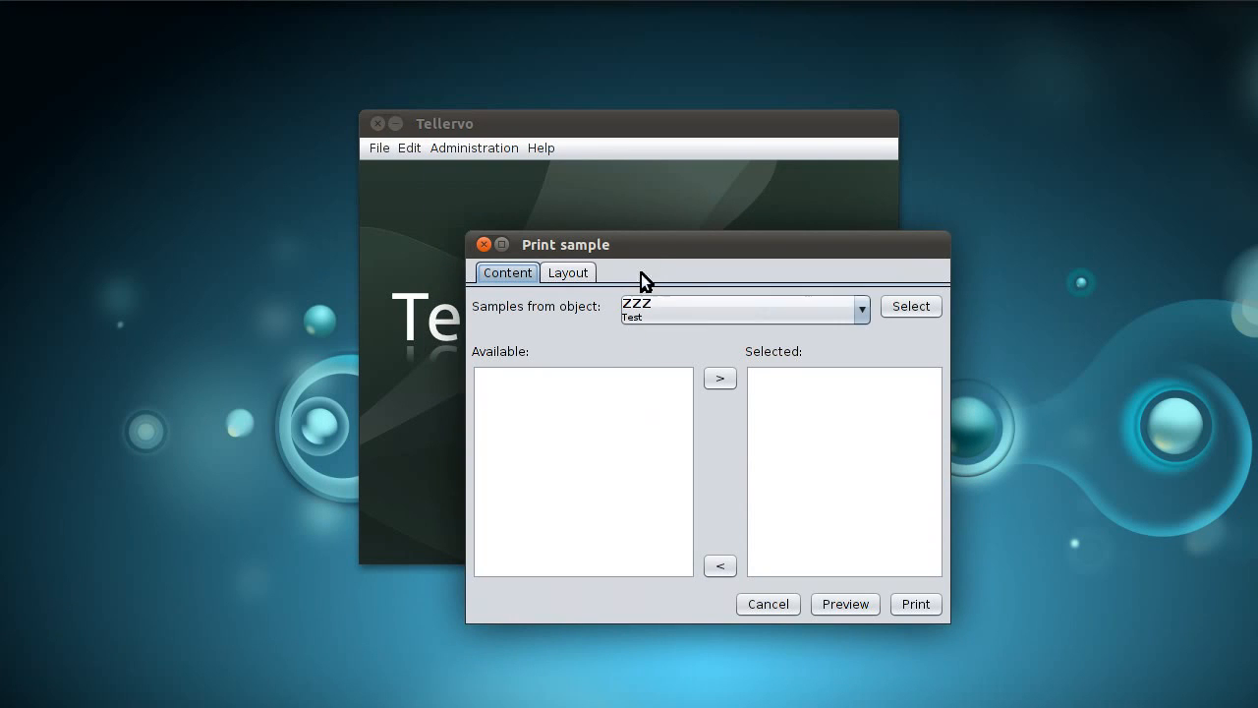
left_click_drag(655, 247, 505, 108)
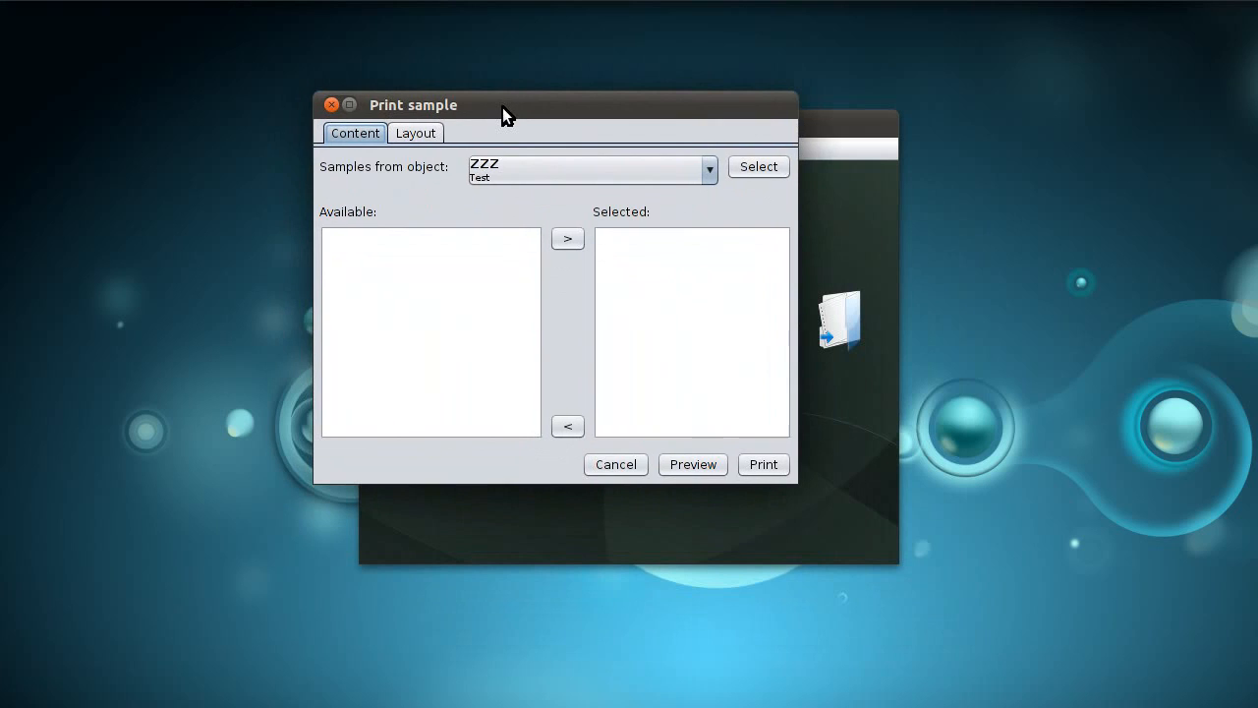
left_click(608, 168)
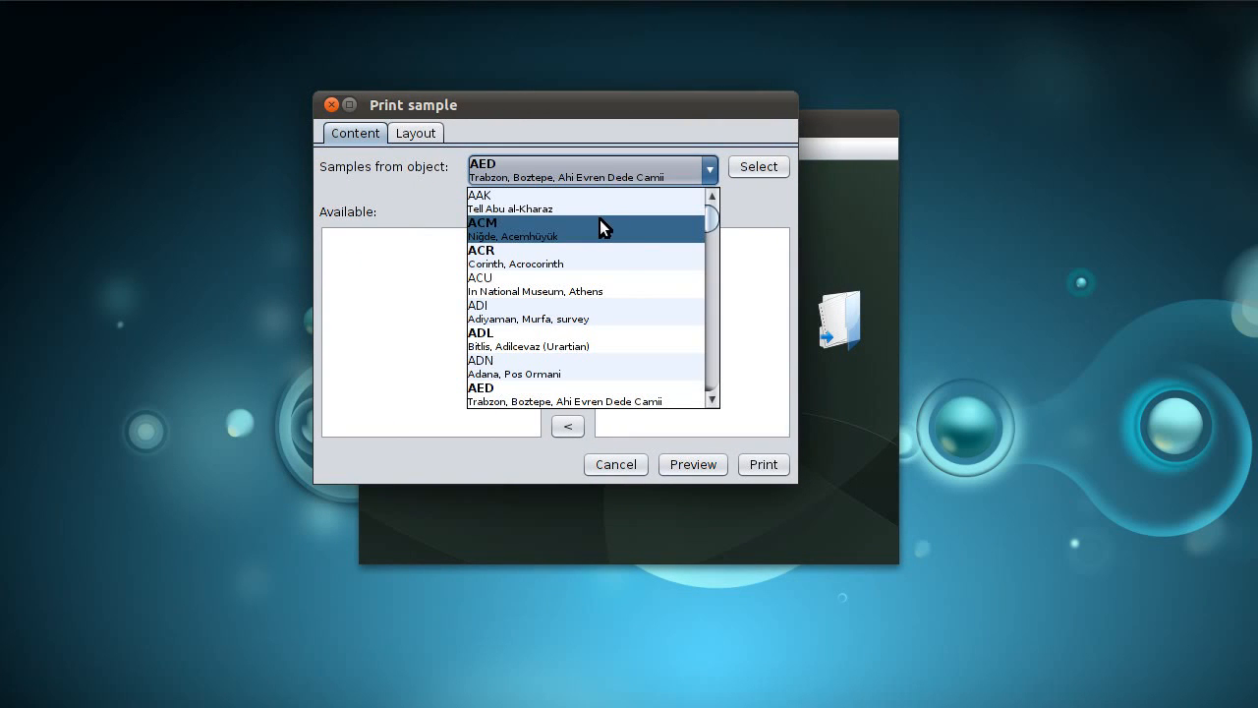
left_click(569, 342)
left_click(757, 167)
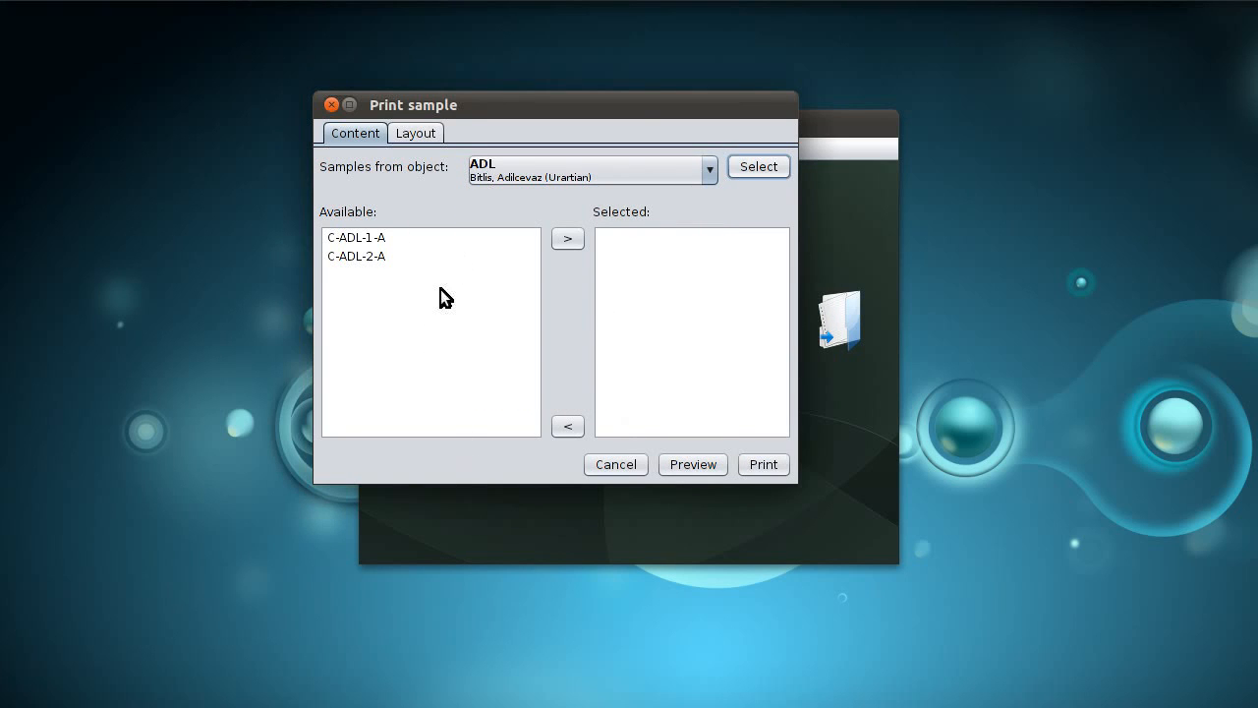
Add samples C-ADL-1-A and C-ADL-2-A to the selection of labels.
left_click(357, 239)
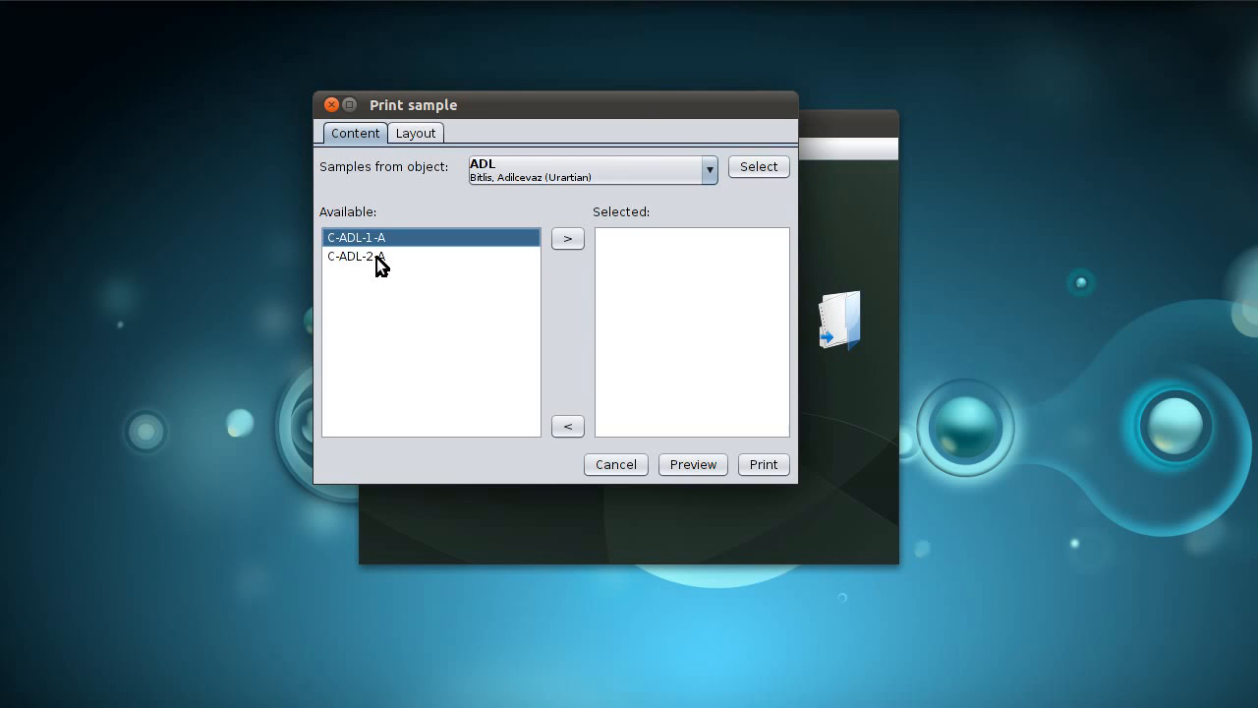
left_click(377, 258, "shift")
left_click(568, 237)
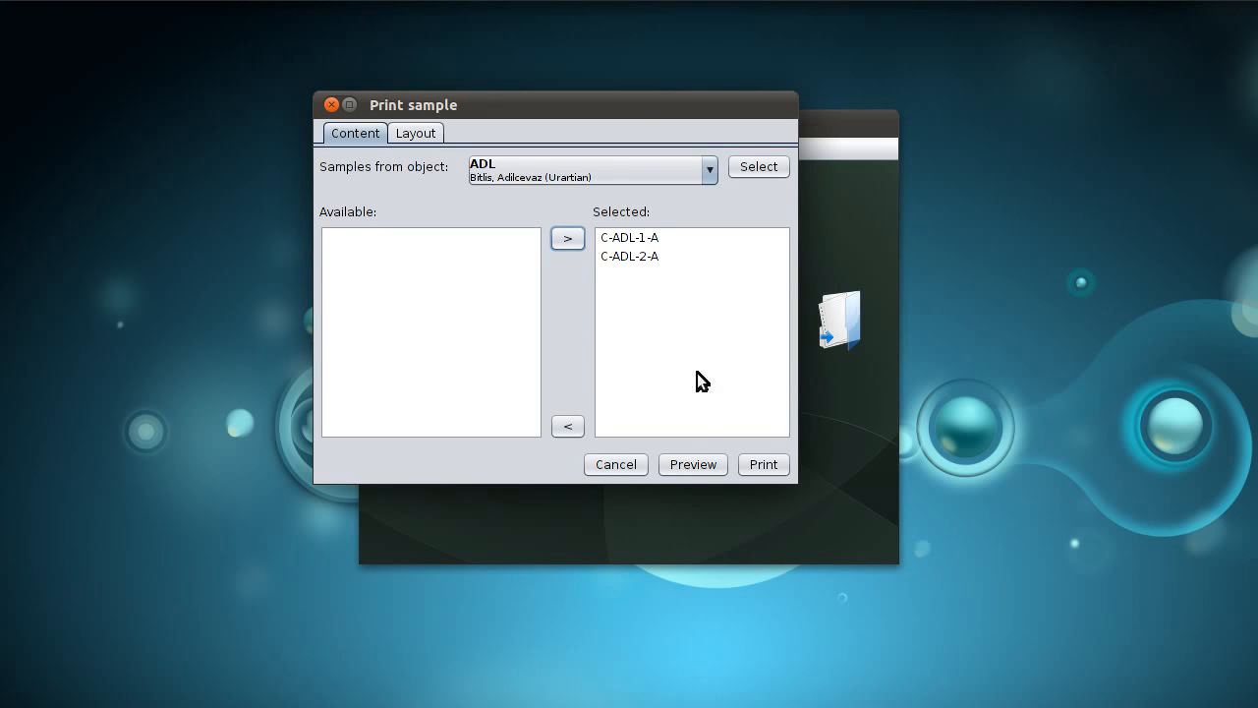
Preview the barcode labels for the selected samples, and close the preview and sample label form.
left_click(697, 462)
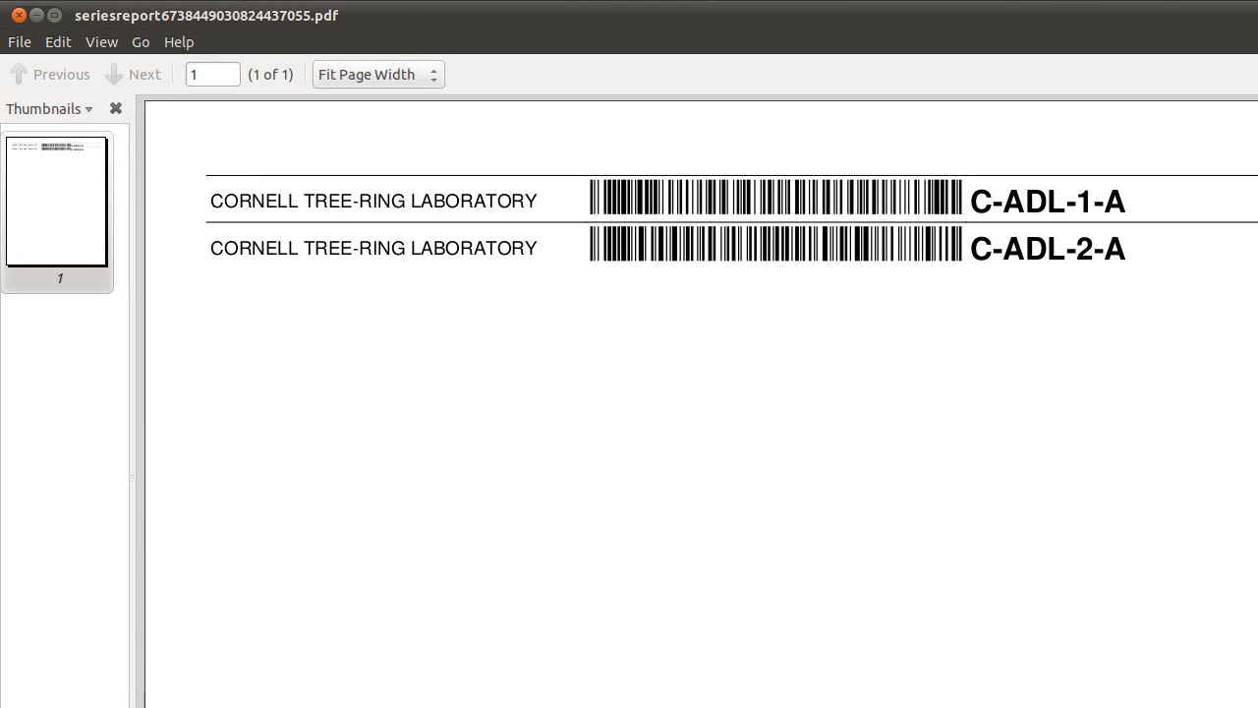
left_click_drag(1257, 707, 823, 477)
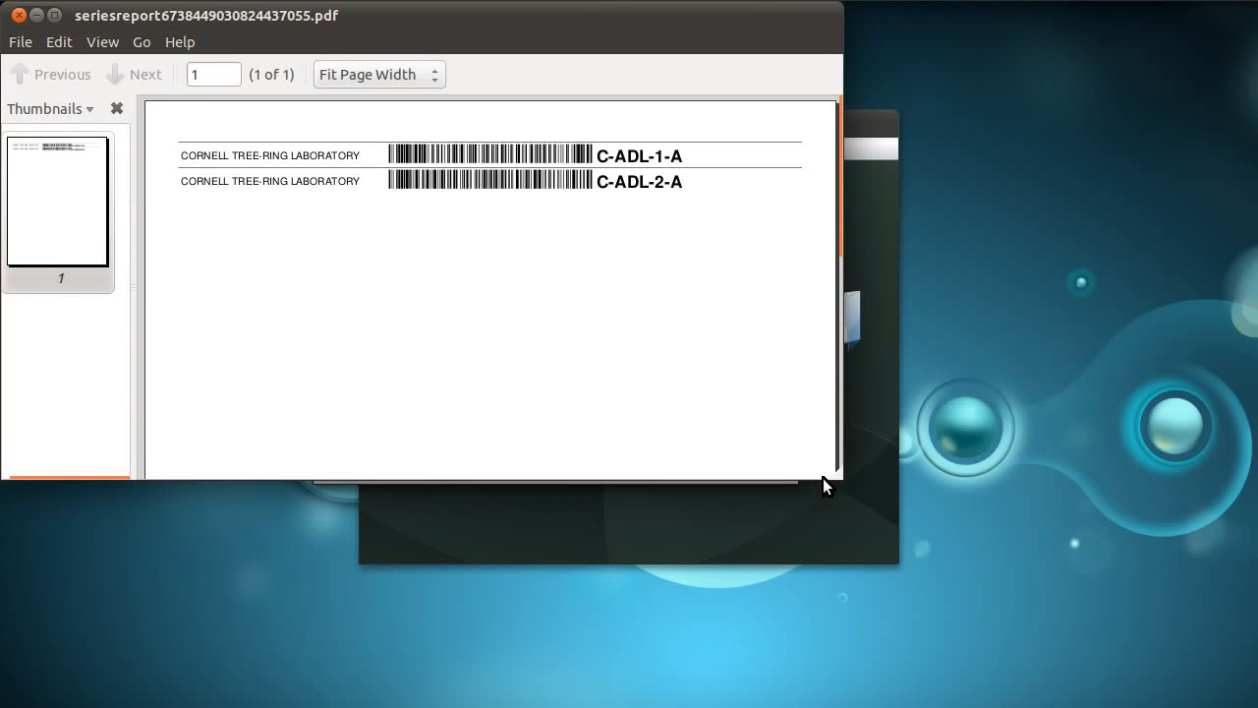
left_click(17, 16)
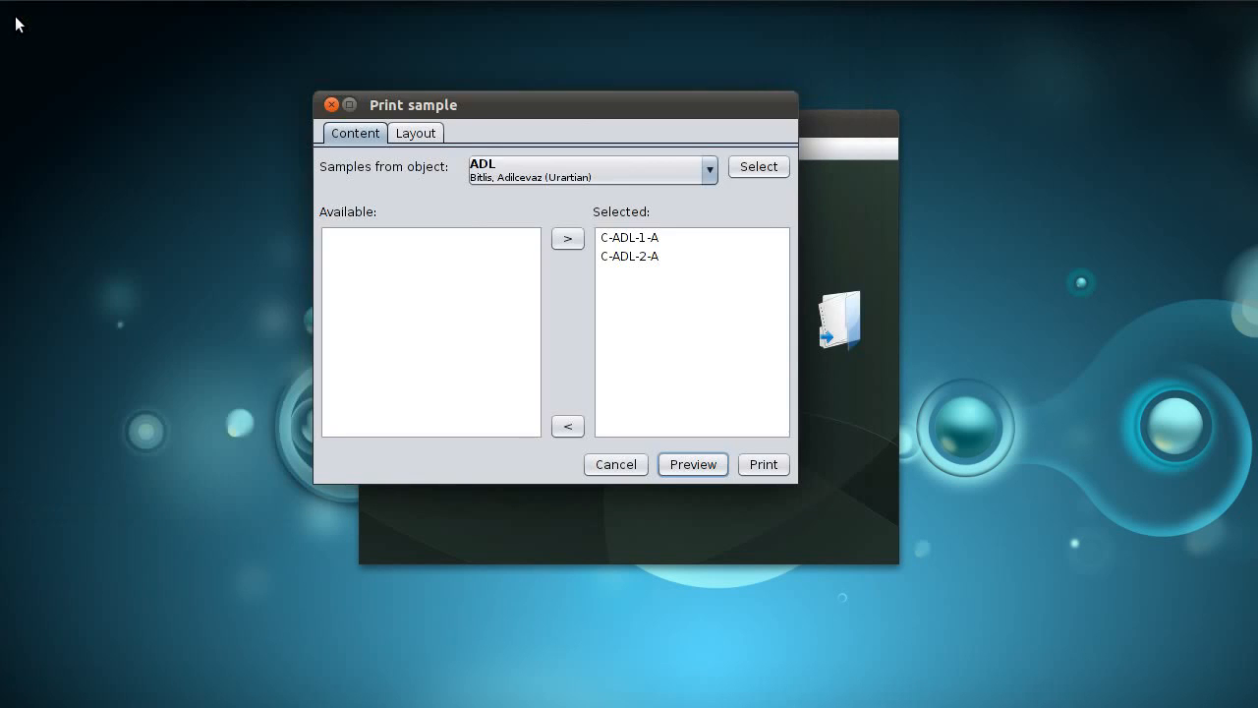
left_click(330, 108)
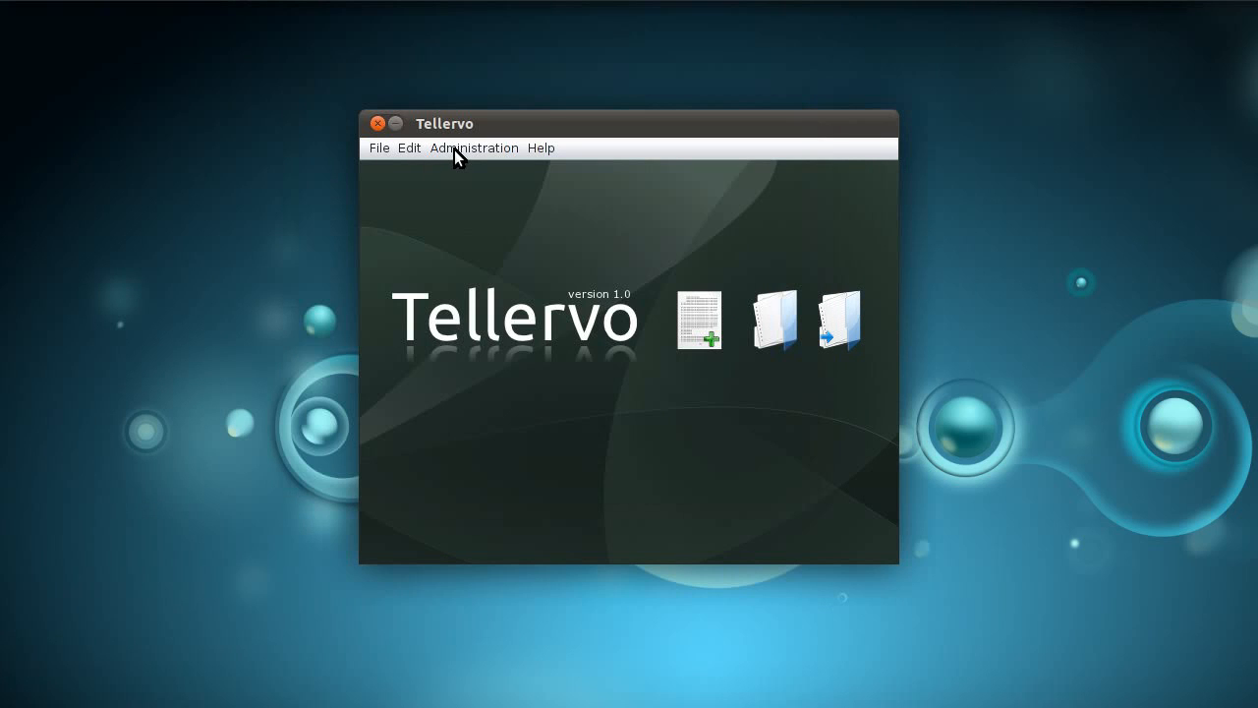